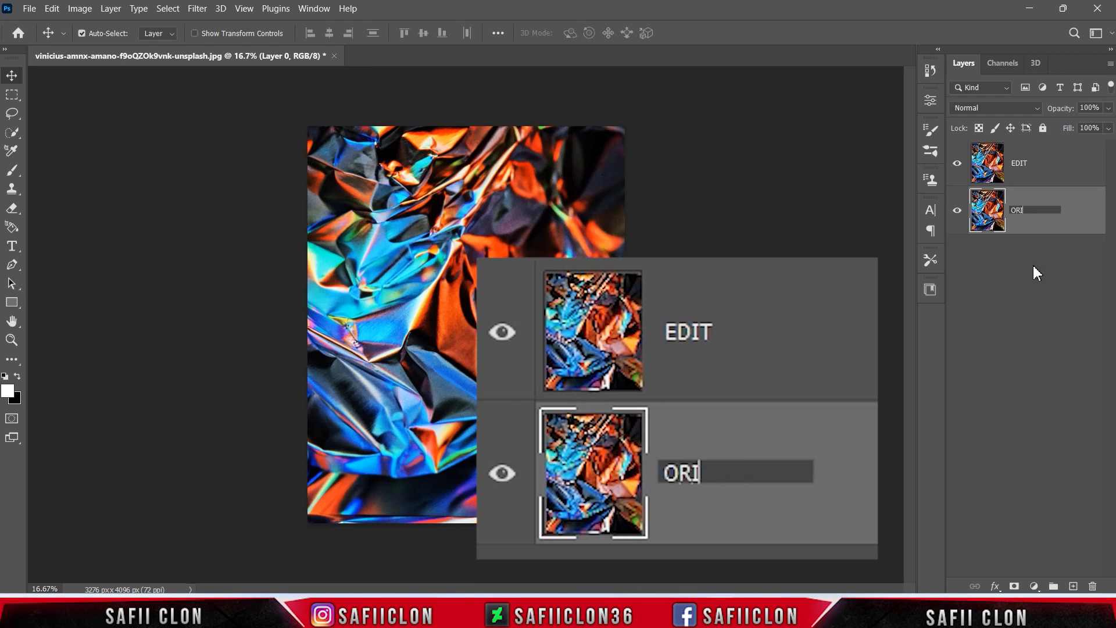
Step: Finish naming the lower layer ORIGINAL and hide it, with the EDIT layer as the active one
click(1073, 207)
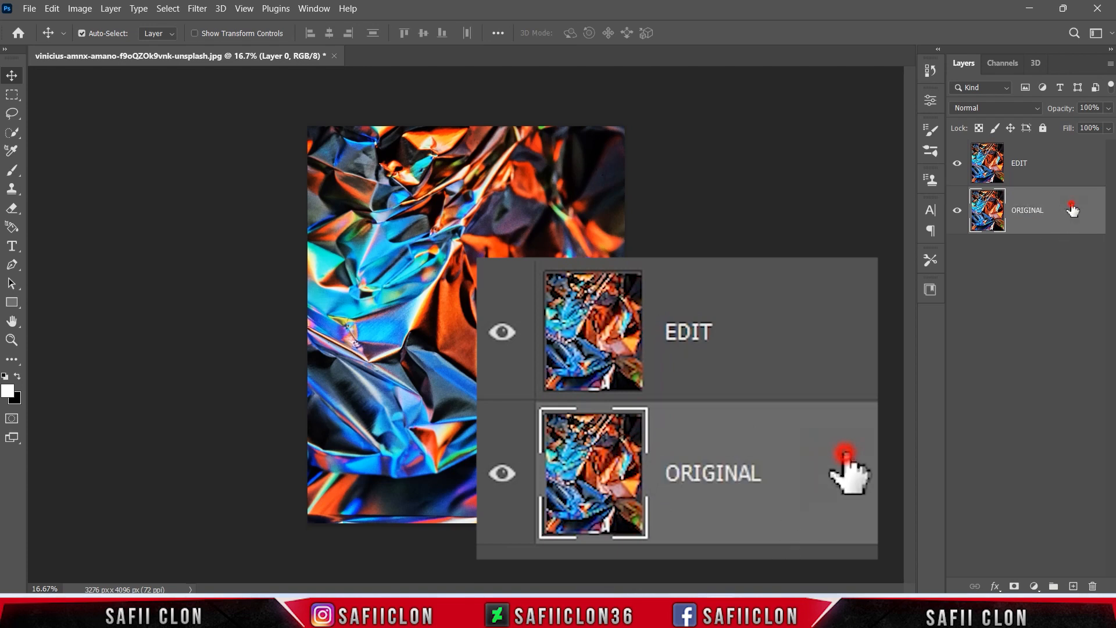
click(958, 212)
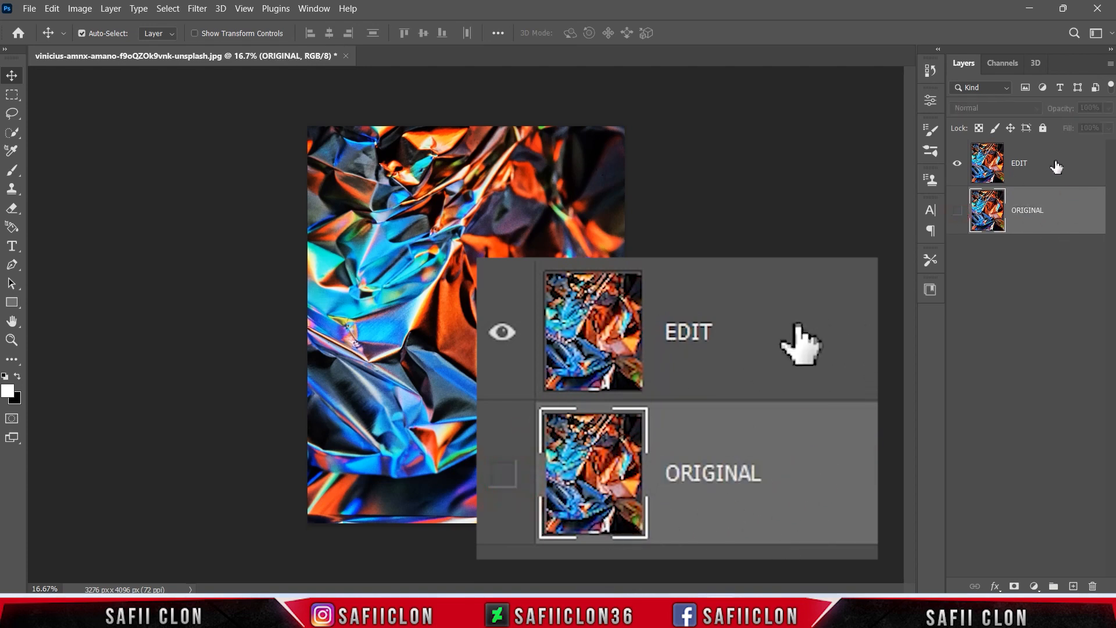
click(1064, 167)
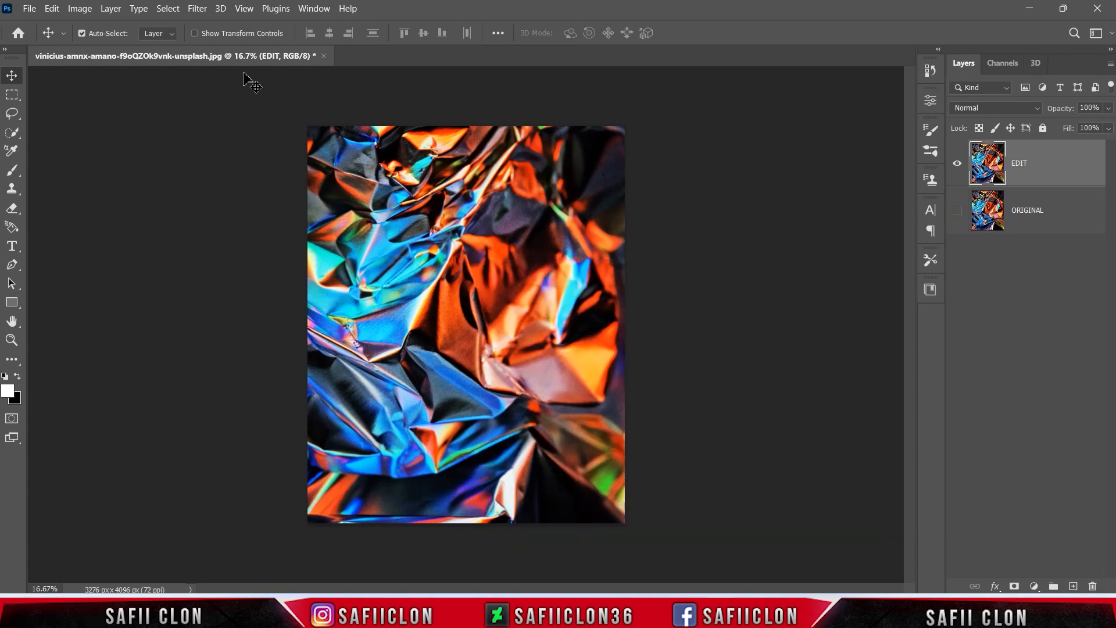
Step: Open the EDIT layer in the Liquify filter and choose the Twirl Clockwise tool with a brush size of about 1876
click(198, 8)
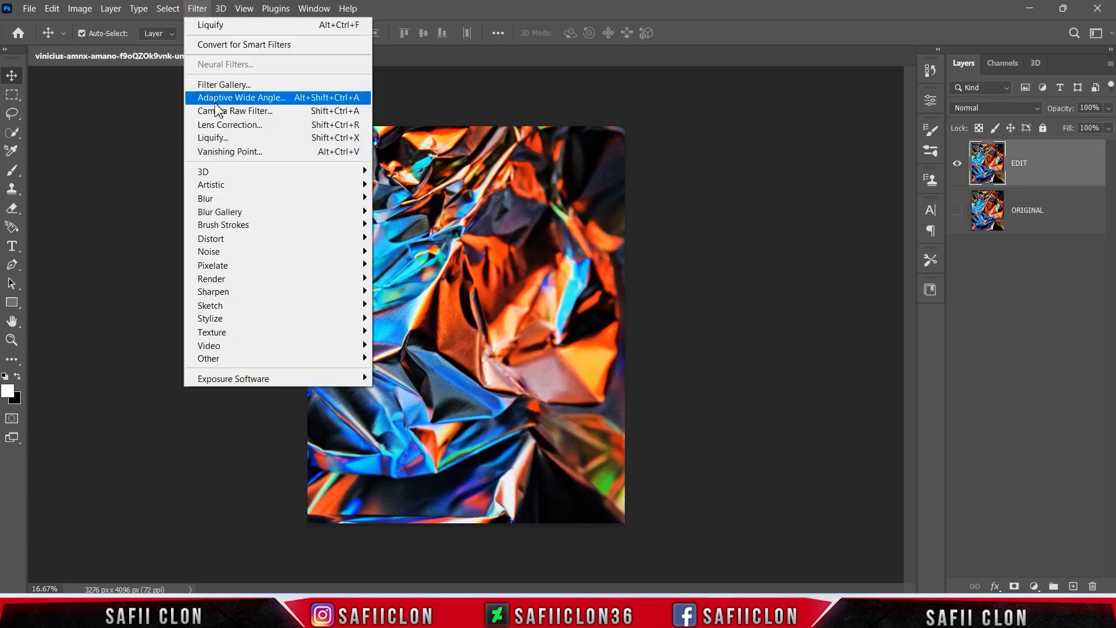
click(247, 140)
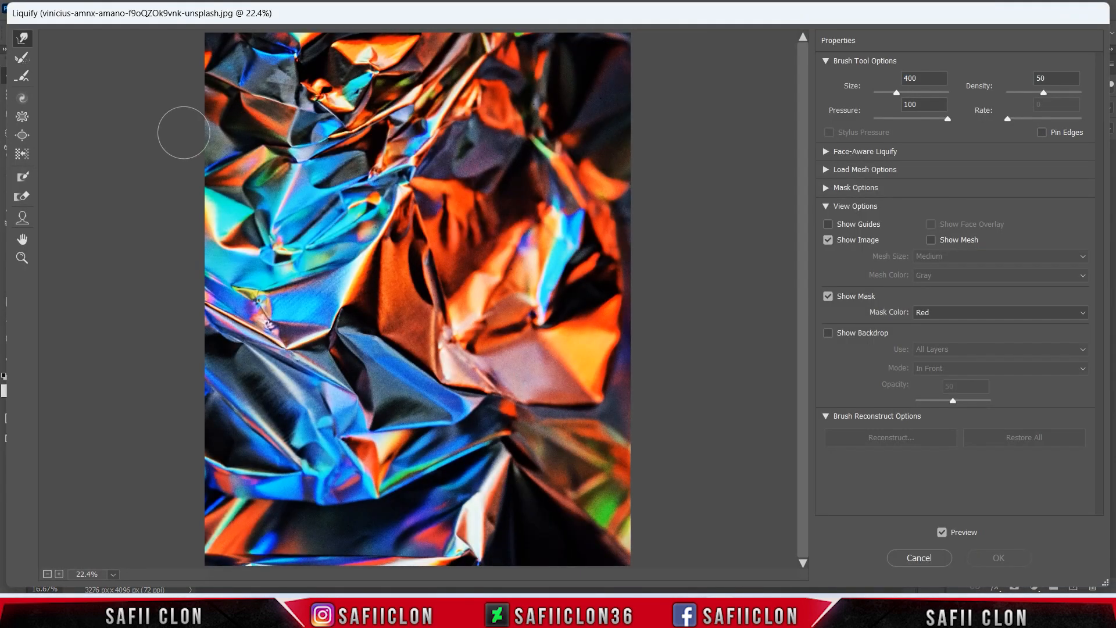
click(16, 100)
click(16, 100)
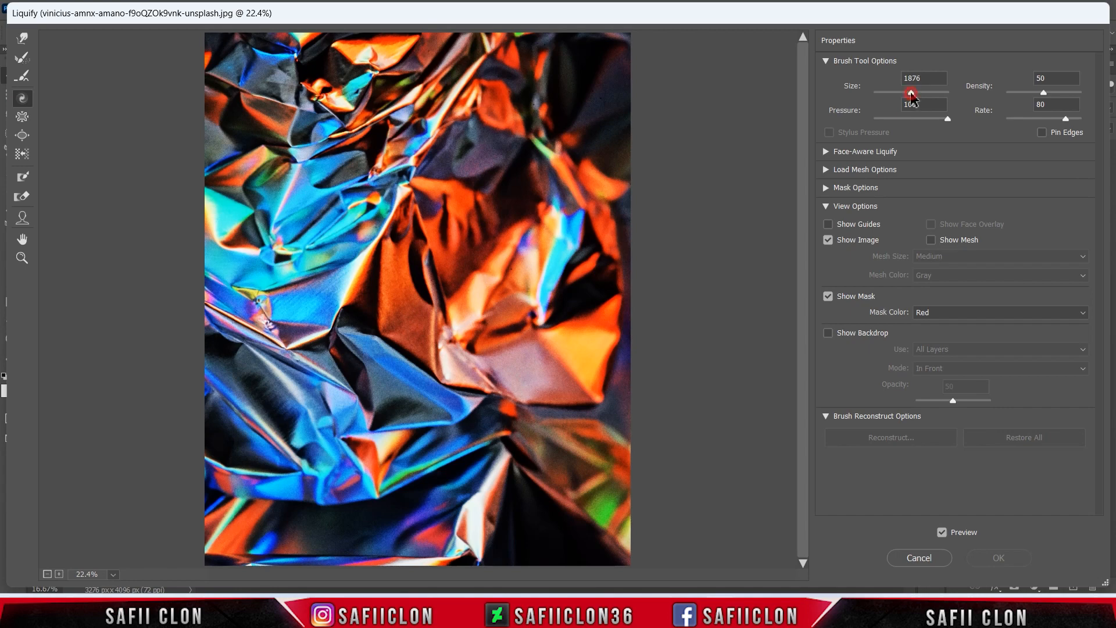
Step: Twirl the foil texture into large swirls across the centre, left and right areas, varying the brush size and ending at 1600
mouse_move(443, 356)
mouse_down()
mouse_move(465, 174)
mouse_move(564, 402)
mouse_move(538, 443)
mouse_up()
key(bracketright)
key(bracketright)
key(bracketright)
key(bracketright)
key(bracketright)
mouse_move(332, 451)
mouse_down()
mouse_move(314, 446)
mouse_move(267, 189)
mouse_move(212, 140)
mouse_move(224, 87)
mouse_move(349, 122)
mouse_move(488, 326)
mouse_move(485, 204)
mouse_up()
key(bracketleft)
key(bracketleft)
key(bracketleft)
key(bracketleft)
key(bracketleft)
key(bracketleft)
key(bracketleft)
mouse_move(539, 427)
mouse_down()
mouse_move(570, 424)
mouse_move(482, 504)
mouse_move(577, 466)
mouse_move(605, 286)
mouse_move(683, 347)
mouse_move(614, 149)
mouse_move(625, 185)
mouse_move(673, 154)
mouse_up()
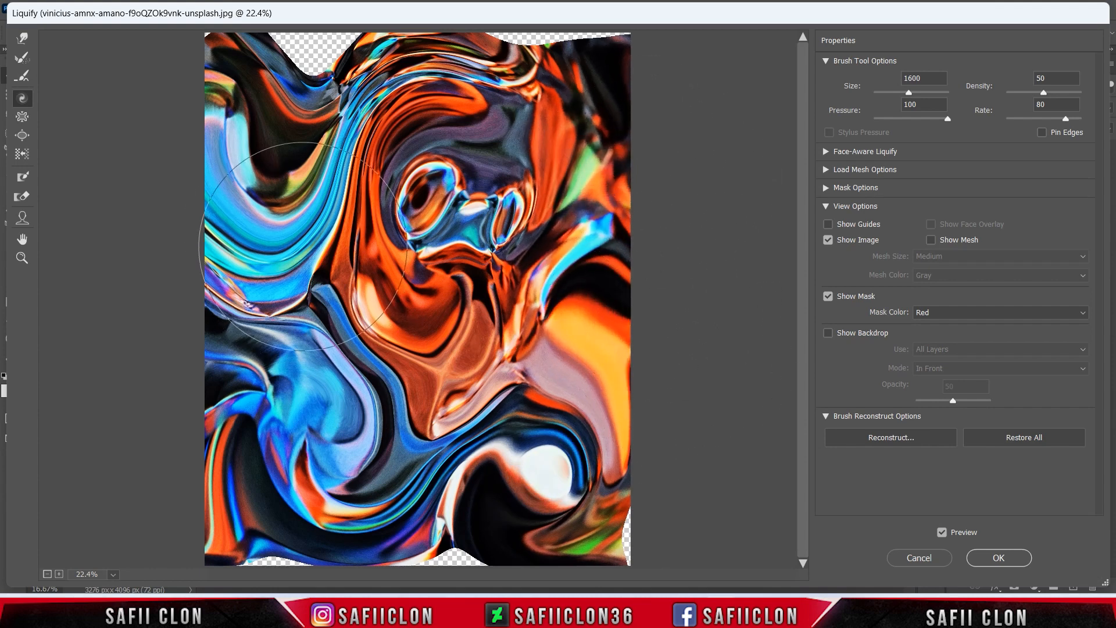
Step: With the Forward Warp tool at brush sizes up to 1300, push the image outward to cover the transparent gaps along its edges
click(22, 38)
key(bracketright)
key(bracketright)
key(bracketright)
key(bracketright)
mouse_move(329, 106)
mouse_down()
mouse_move(303, 54)
mouse_move(328, 35)
mouse_move(306, 48)
mouse_move(233, 34)
mouse_up()
mouse_move(550, 61)
mouse_down()
mouse_move(548, 43)
mouse_move(500, 35)
mouse_up()
key(bracketright)
key(bracketright)
key(bracketright)
drag(455, 533, 453, 552)
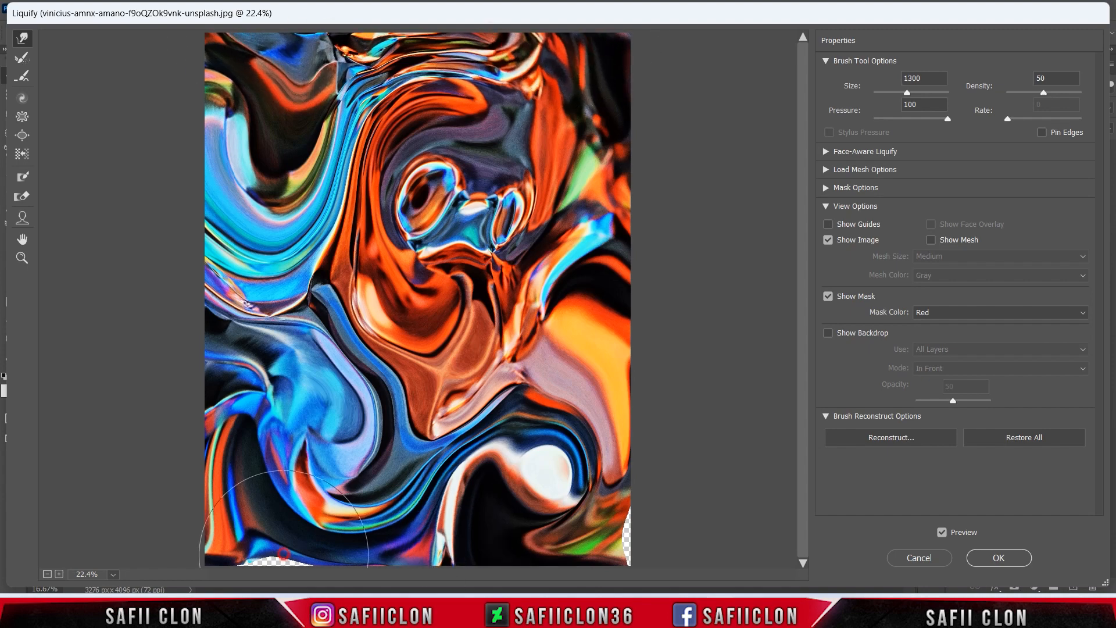
drag(284, 547, 285, 565)
drag(599, 526, 614, 528)
Step: Push and stretch the inner swirls with the 1300 Forward Warp brush, and apply the Liquify filter
mouse_move(437, 132)
mouse_down()
mouse_move(373, 192)
mouse_move(525, 169)
mouse_up()
drag(401, 174, 331, 166)
mouse_move(535, 309)
mouse_down()
mouse_move(609, 346)
mouse_move(596, 328)
mouse_up()
drag(432, 437, 434, 417)
drag(352, 364, 319, 389)
drag(266, 474, 291, 478)
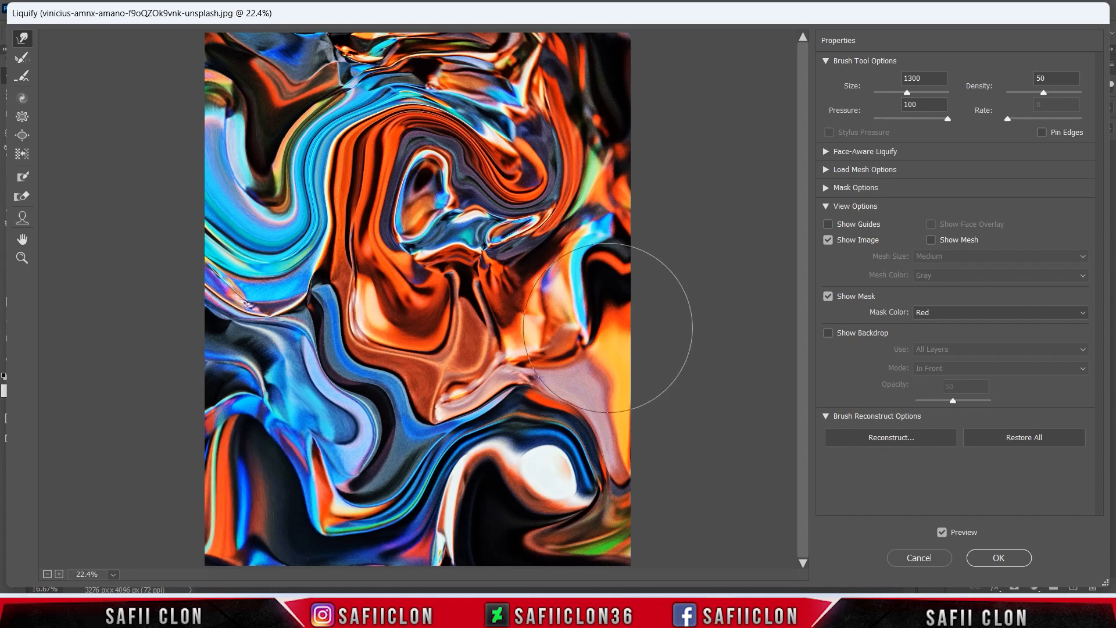
click(1006, 558)
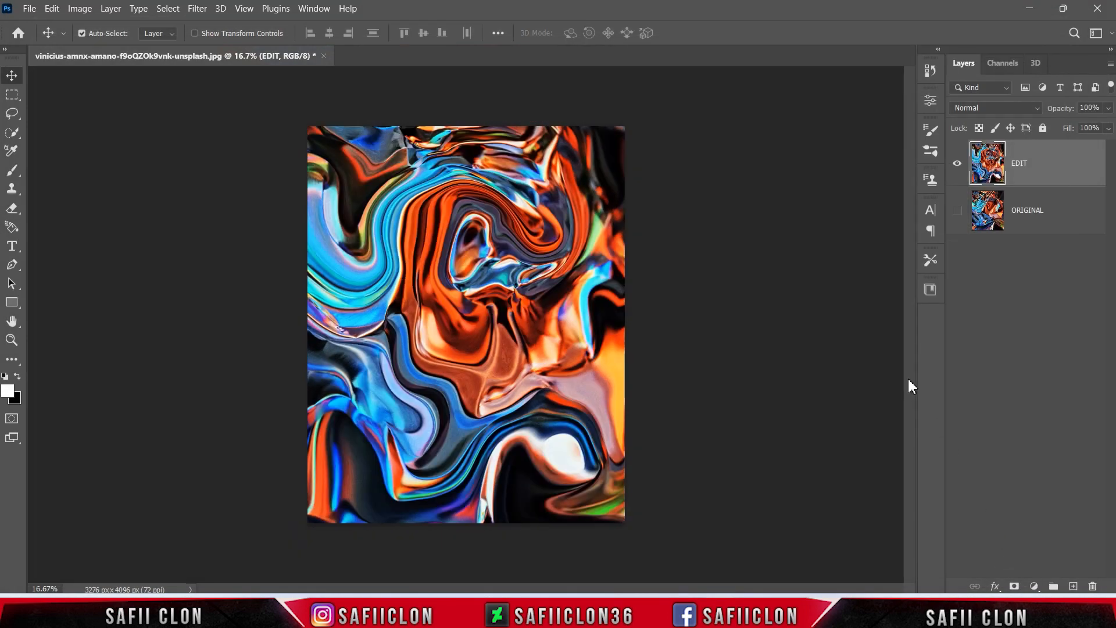
Step: Convert the EDIT layer to a 3D mesh using Depth Map to Solid Extrusion
click(222, 10)
mouse_move(333, 146)
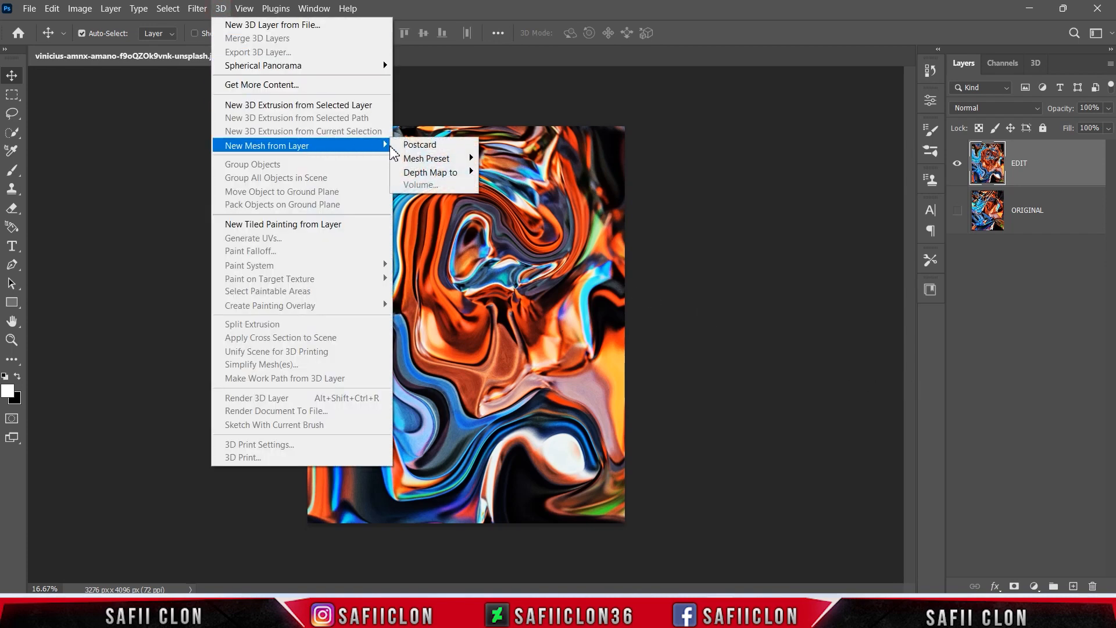
mouse_move(459, 176)
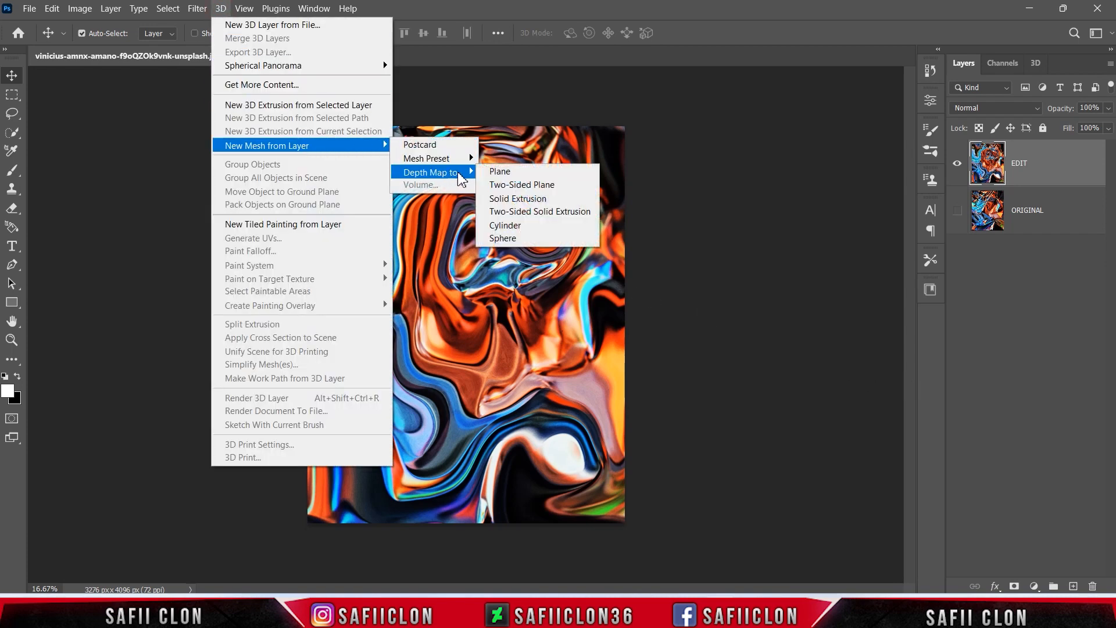
click(535, 201)
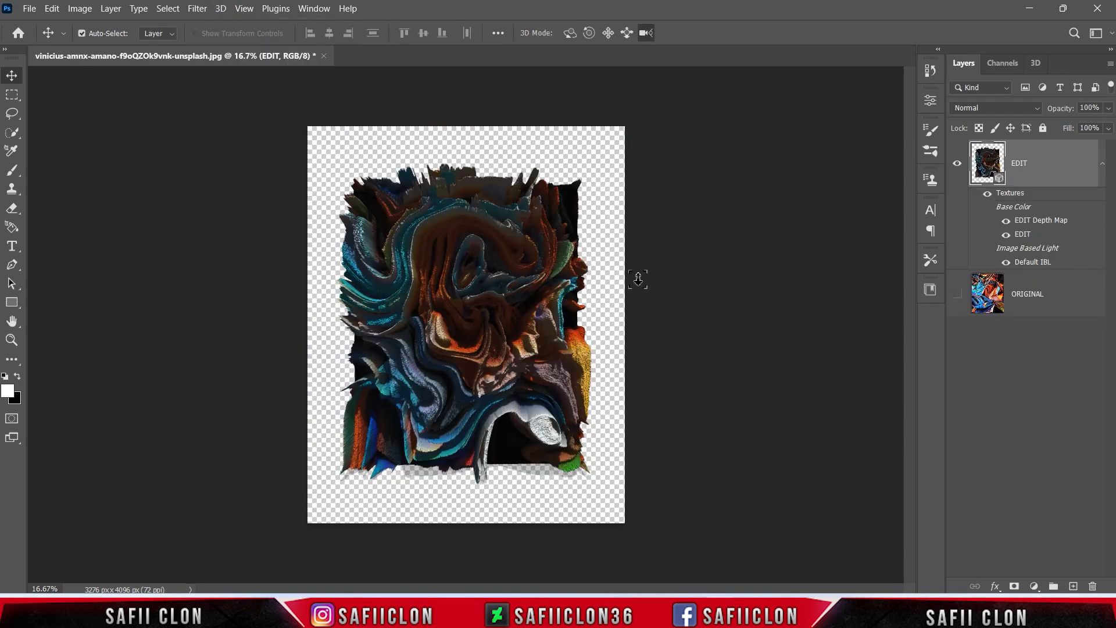
Step: Orbit the 3D camera to see the extrusion from its left side, and roll the view slightly counter-clockwise
click(570, 32)
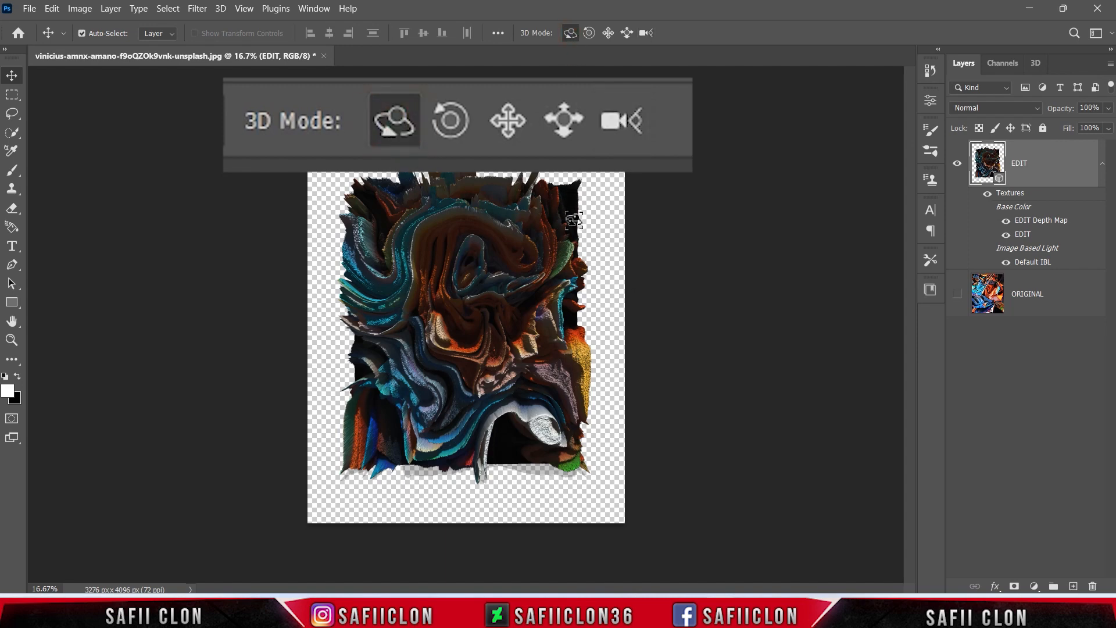
drag(445, 313, 530, 310)
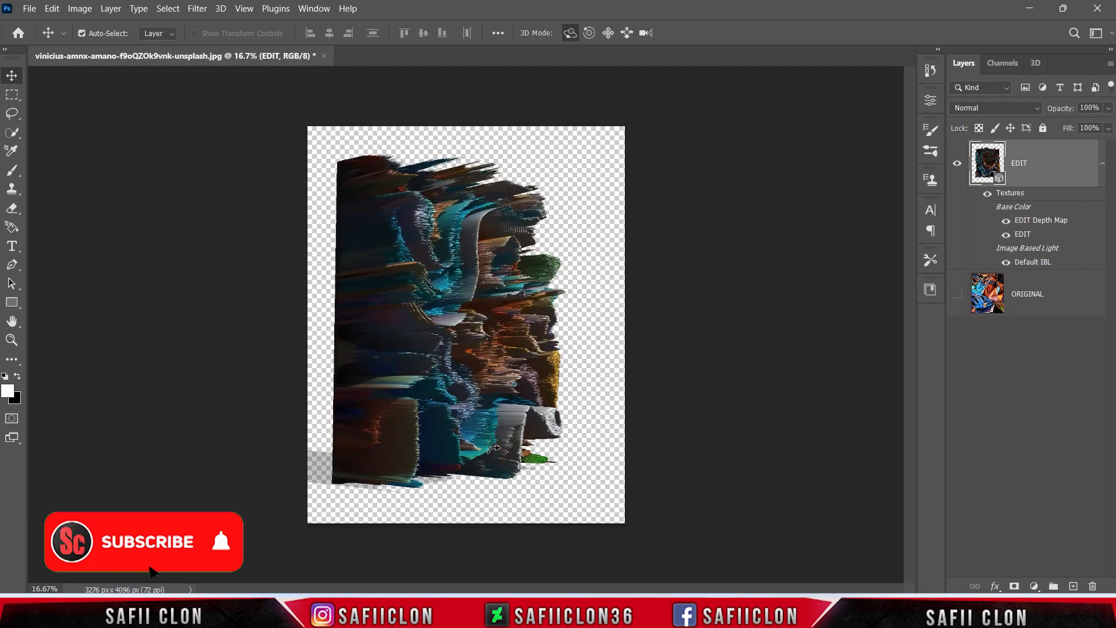
mouse_move(493, 448)
mouse_down()
mouse_move(502, 410)
mouse_move(498, 445)
mouse_move(482, 459)
mouse_up()
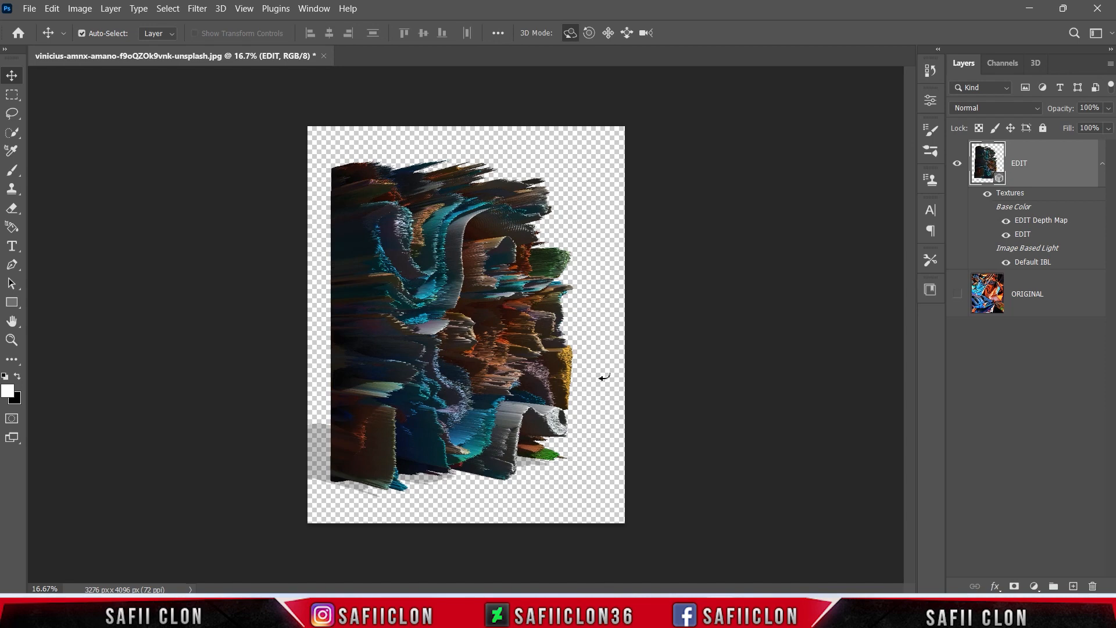
click(589, 33)
drag(468, 410, 470, 410)
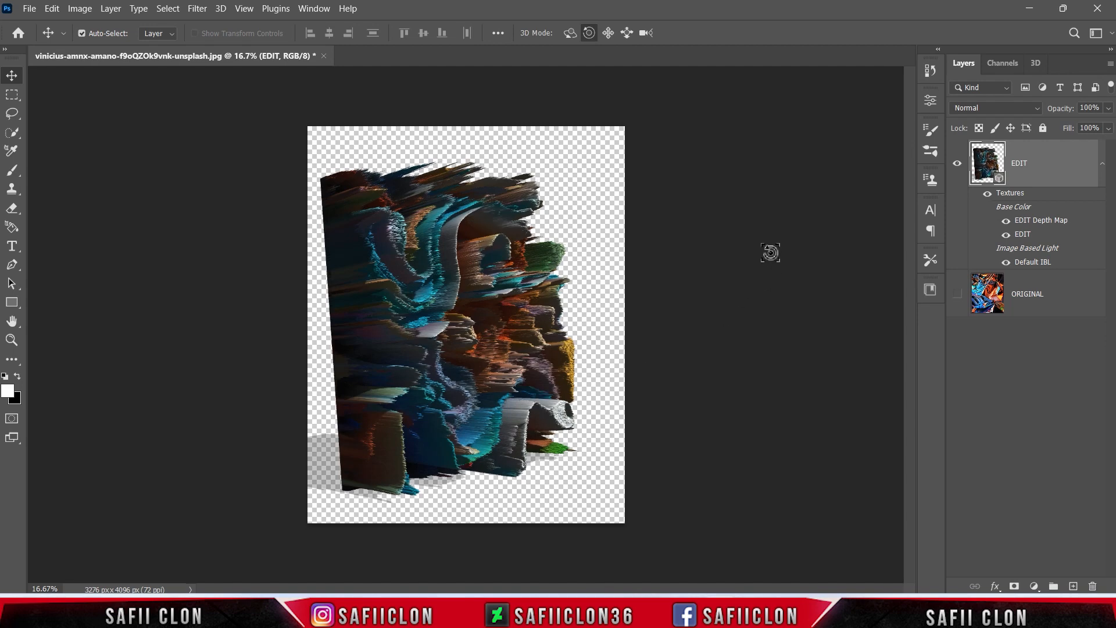
Step: Display the 3D scene and its properties, and disable the Environment's image-based light shadow
click(319, 12)
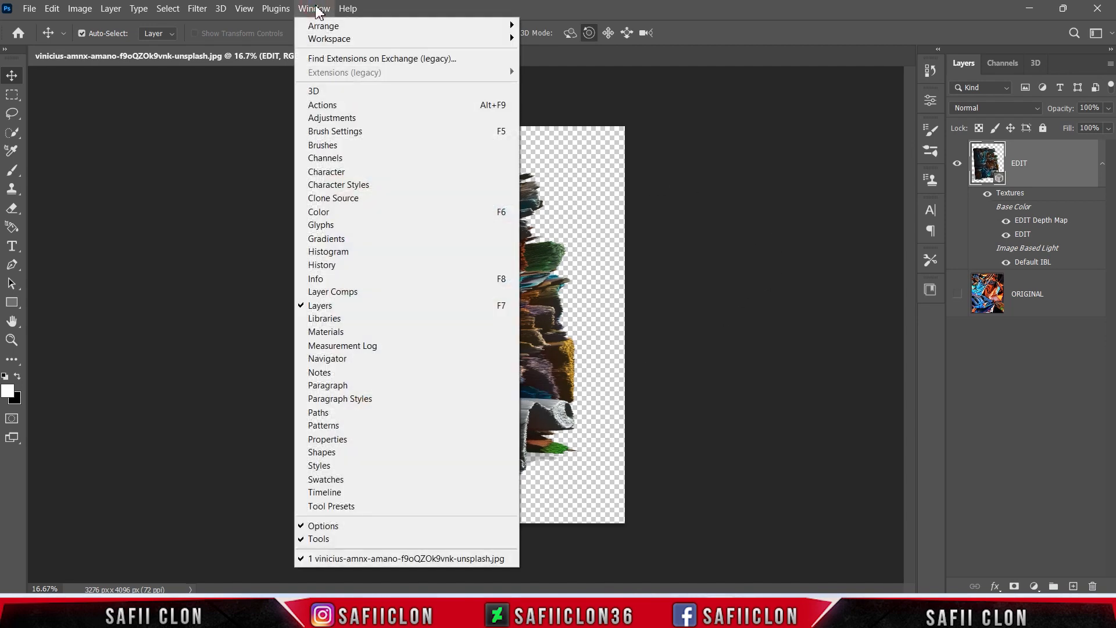
click(346, 91)
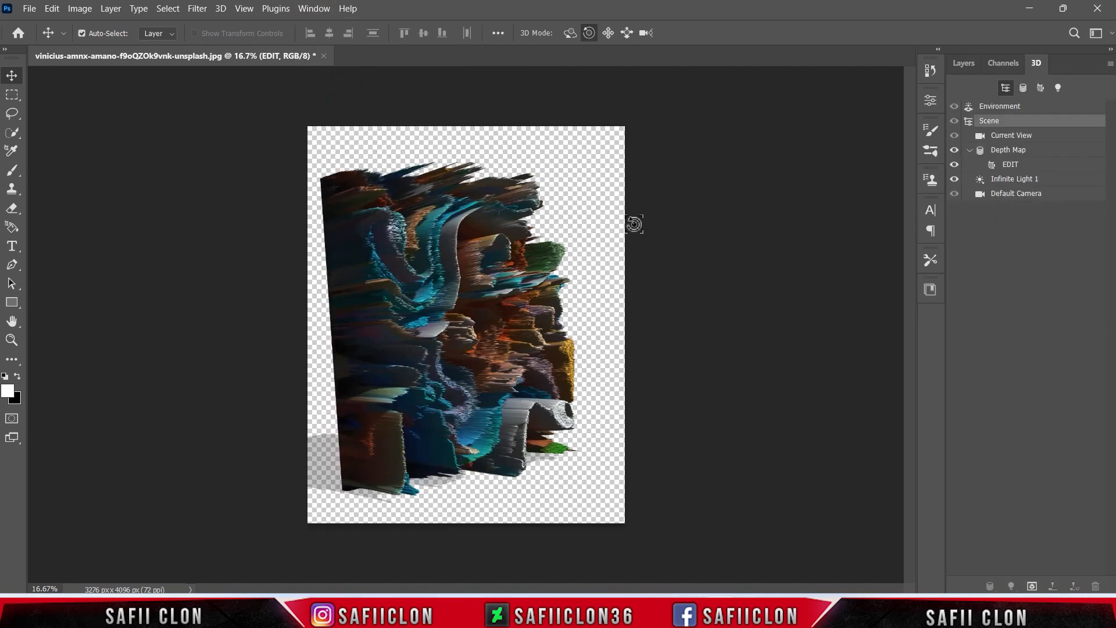
click(319, 11)
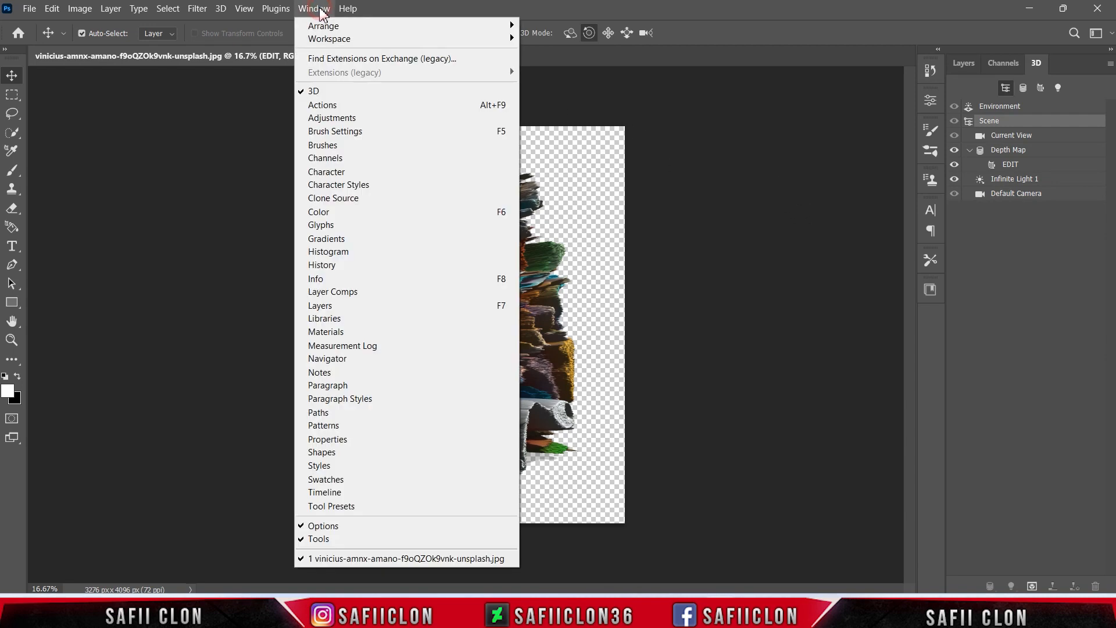
click(368, 441)
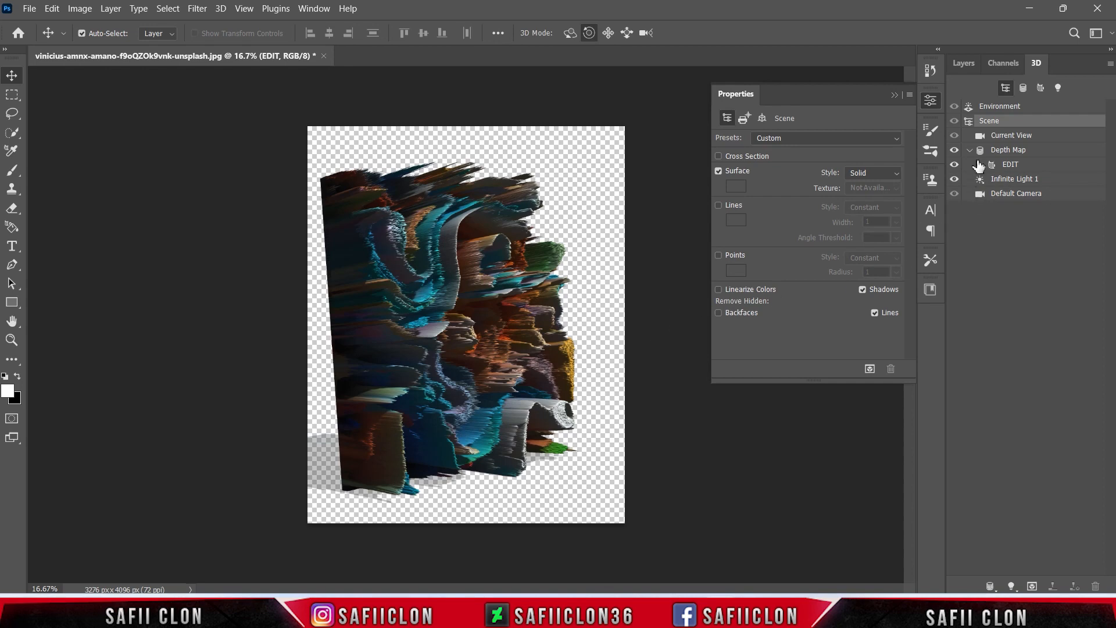
click(1011, 108)
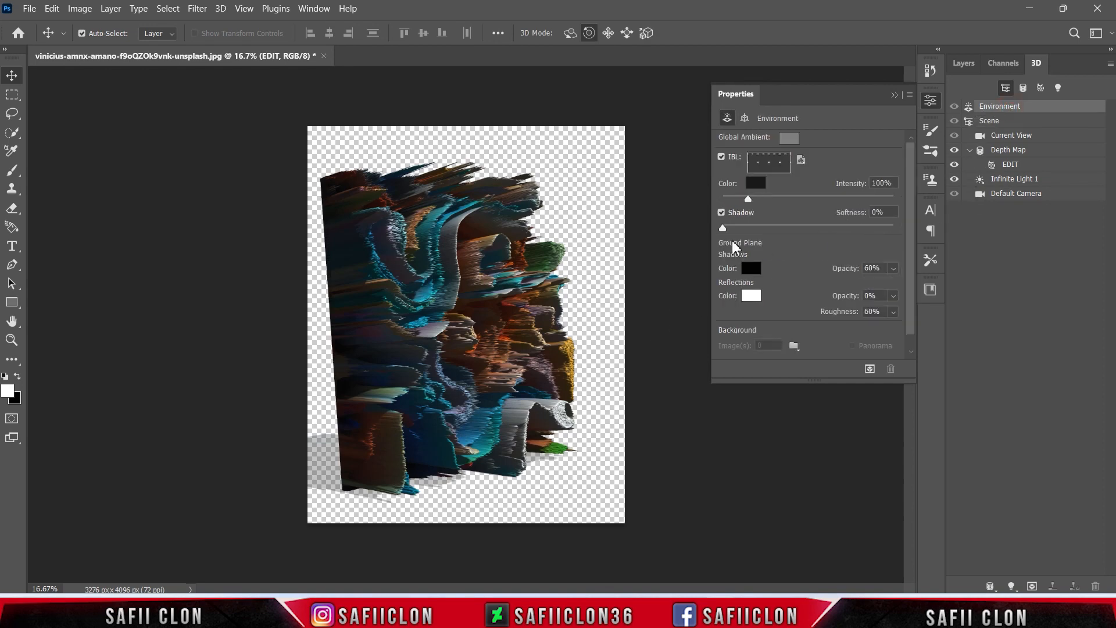
click(722, 213)
Step: Disable Cast Shadows and Catch Shadows on the Depth Map mesh and the Shadow option of Infinite Light 1
click(1018, 152)
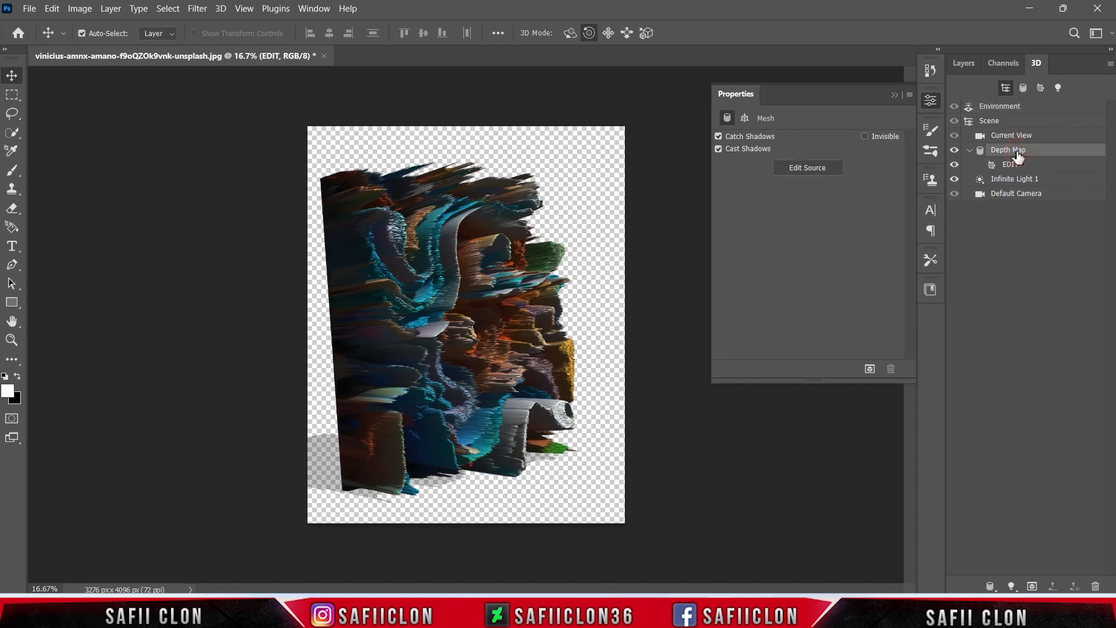
click(720, 149)
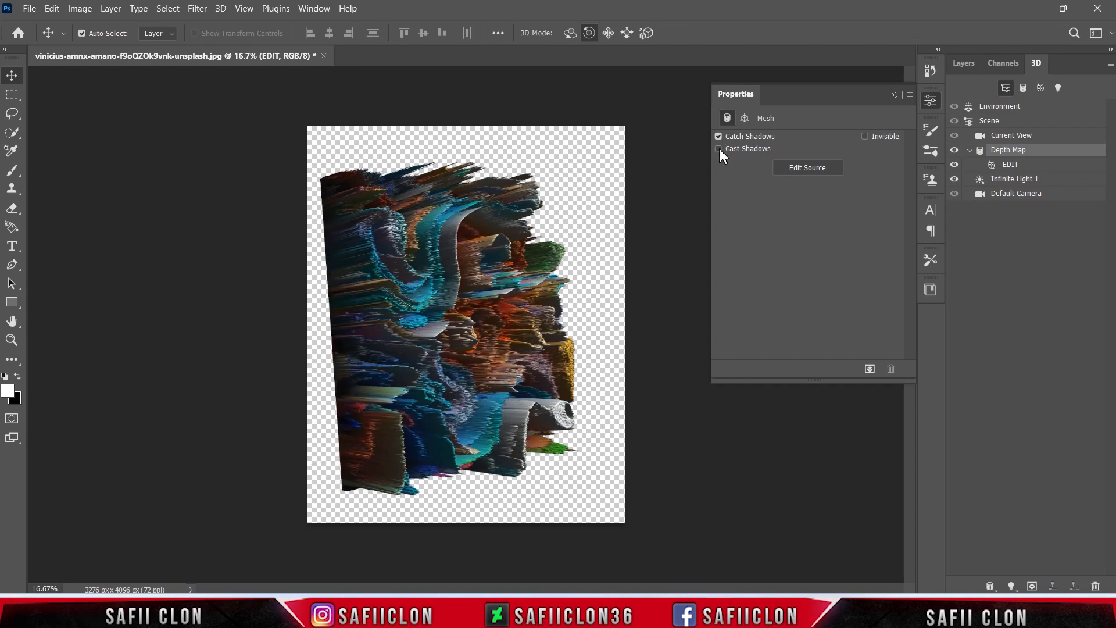
click(720, 137)
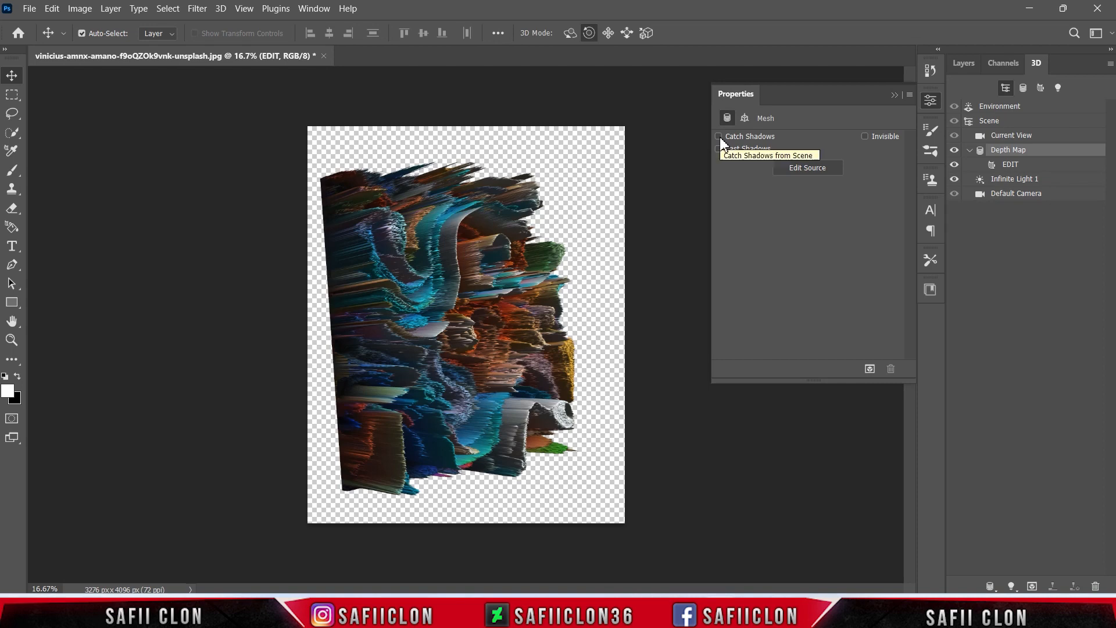
click(1033, 179)
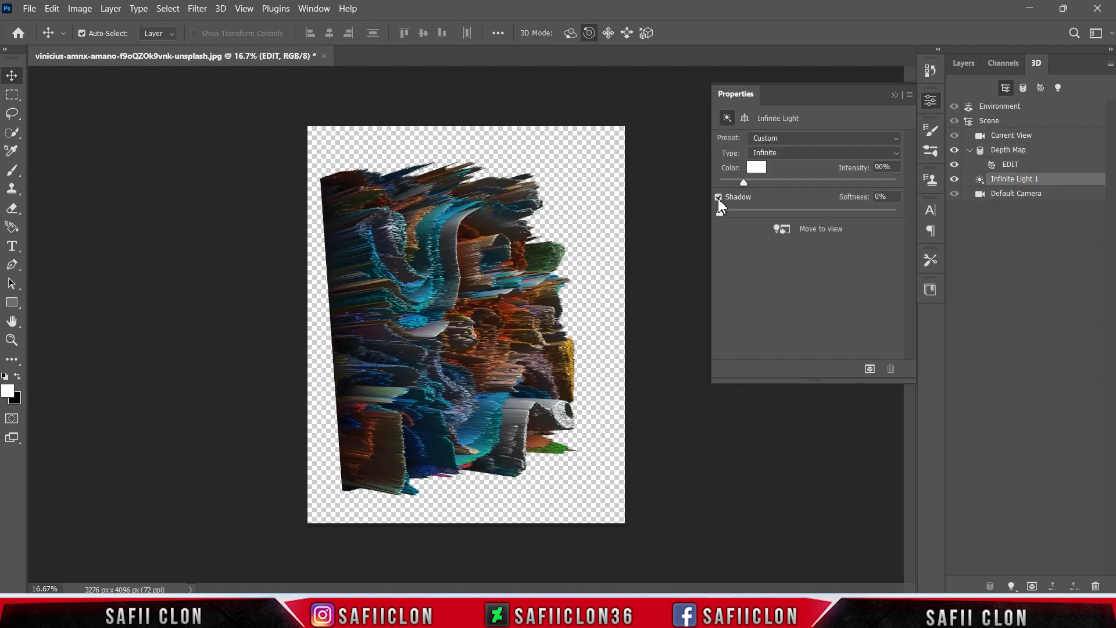
click(718, 197)
click(895, 94)
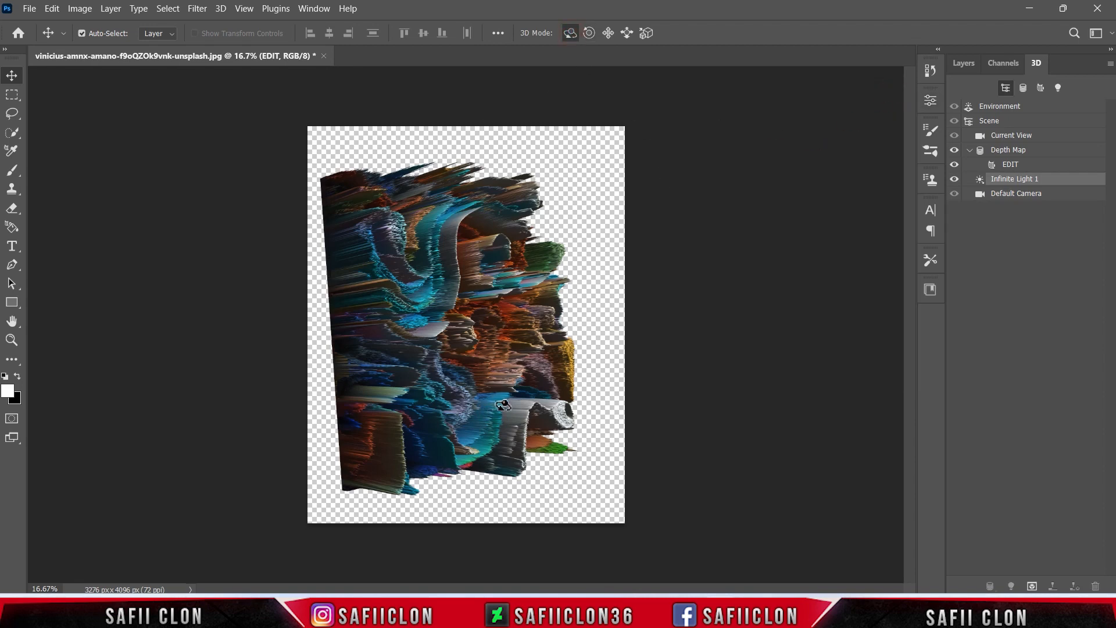
Step: Roll the Current View camera further counter-clockwise and orbit it to show more of the extrusion's side
click(589, 33)
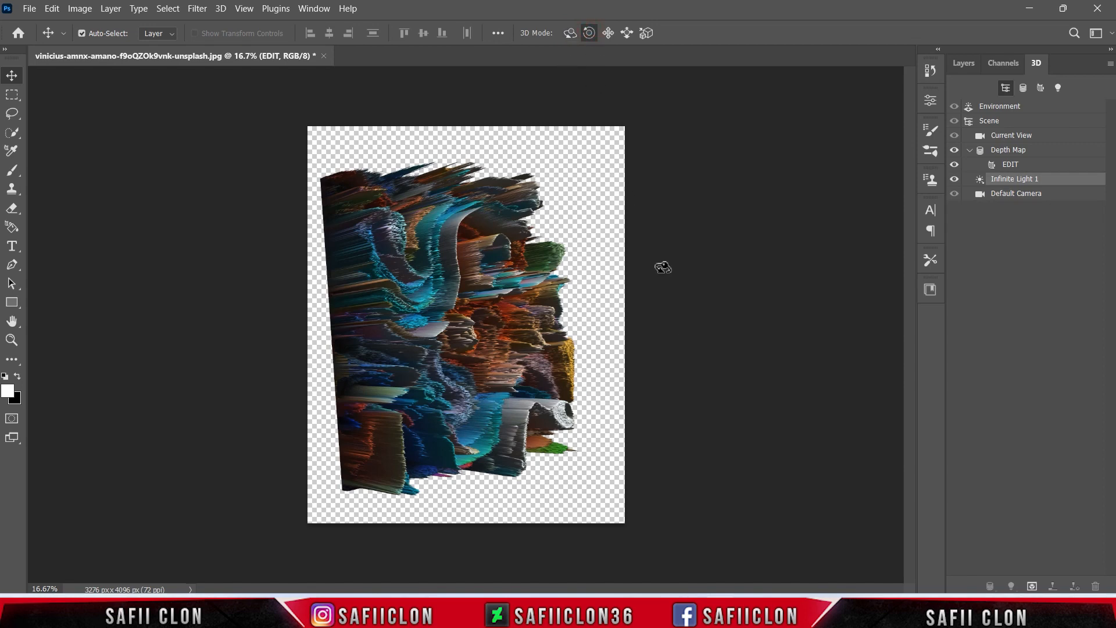
click(1034, 167)
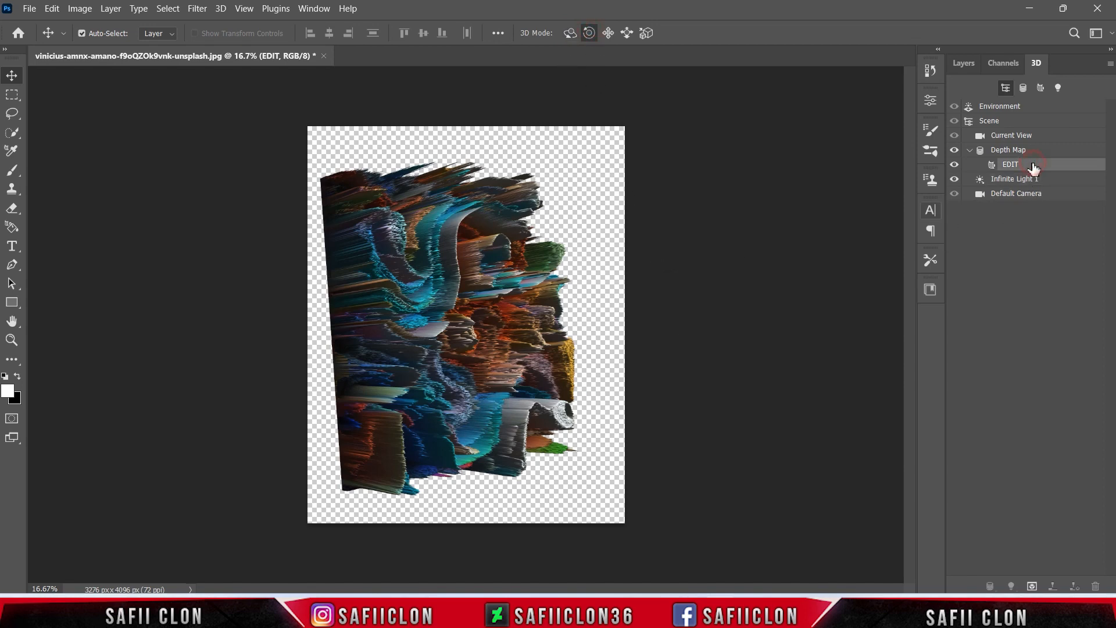
click(1035, 136)
drag(553, 345, 560, 329)
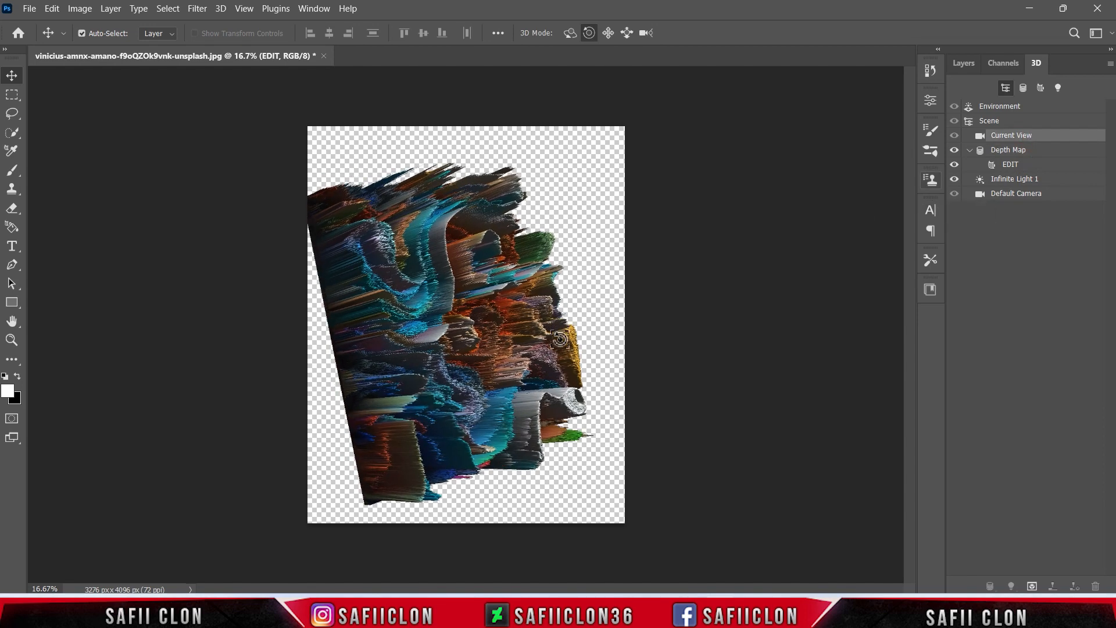
click(570, 33)
drag(523, 401, 598, 398)
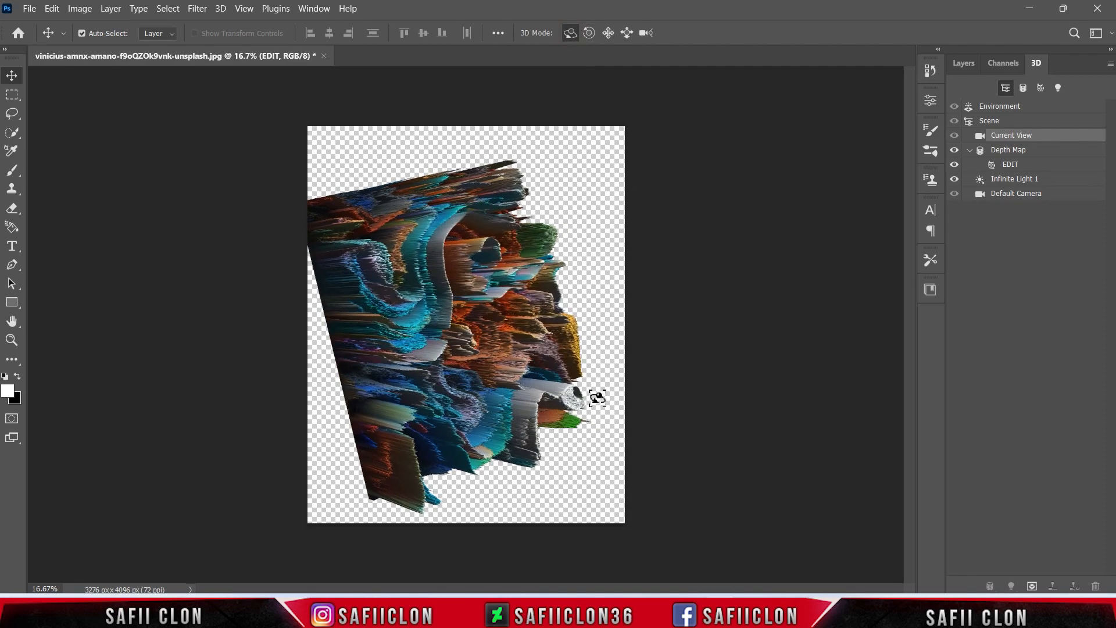
Step: Check the Current View's 3D camera properties, and return to the document's layer list
click(931, 102)
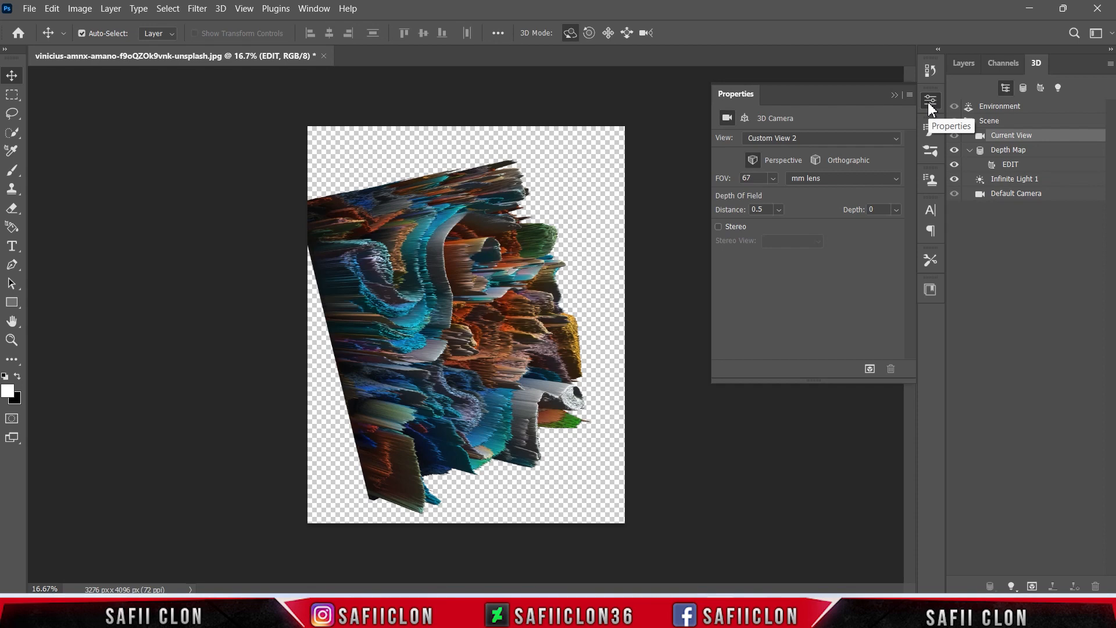
click(895, 95)
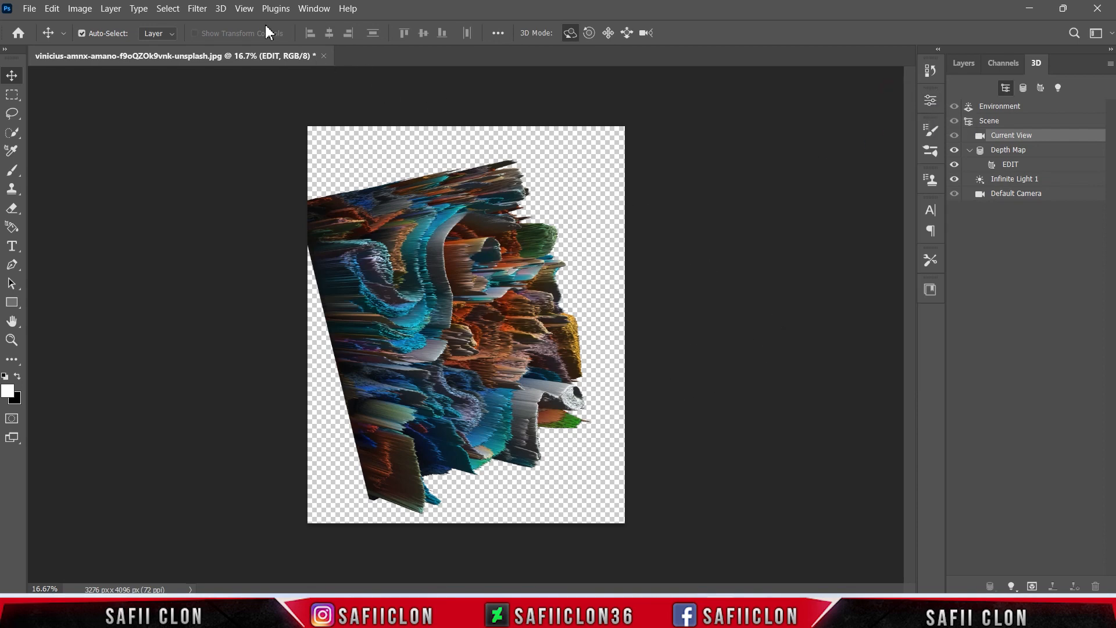
click(309, 8)
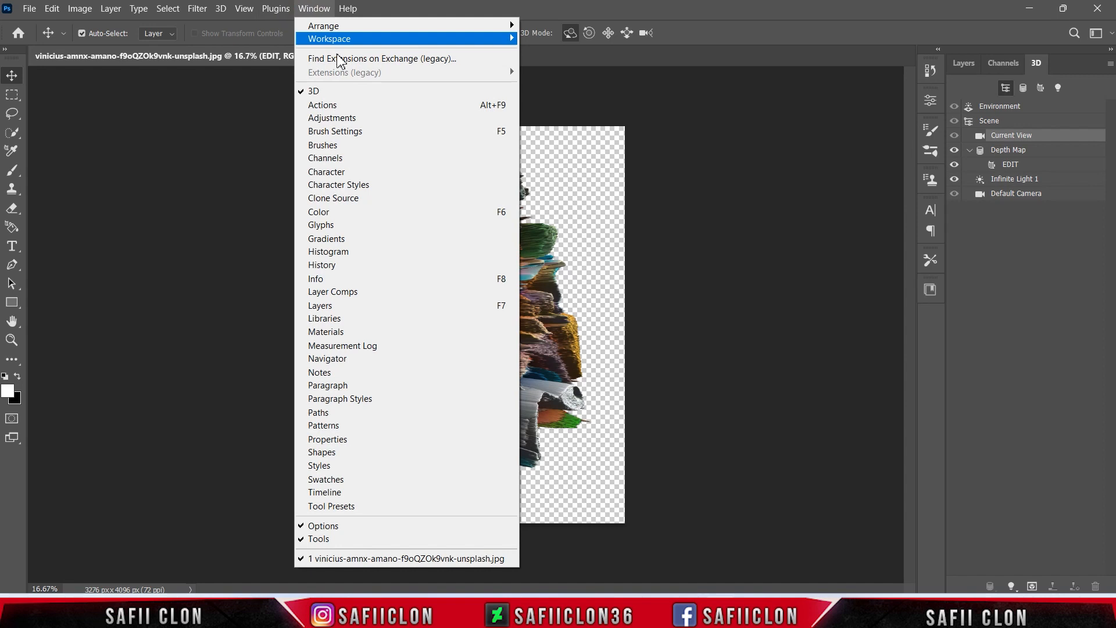
click(338, 308)
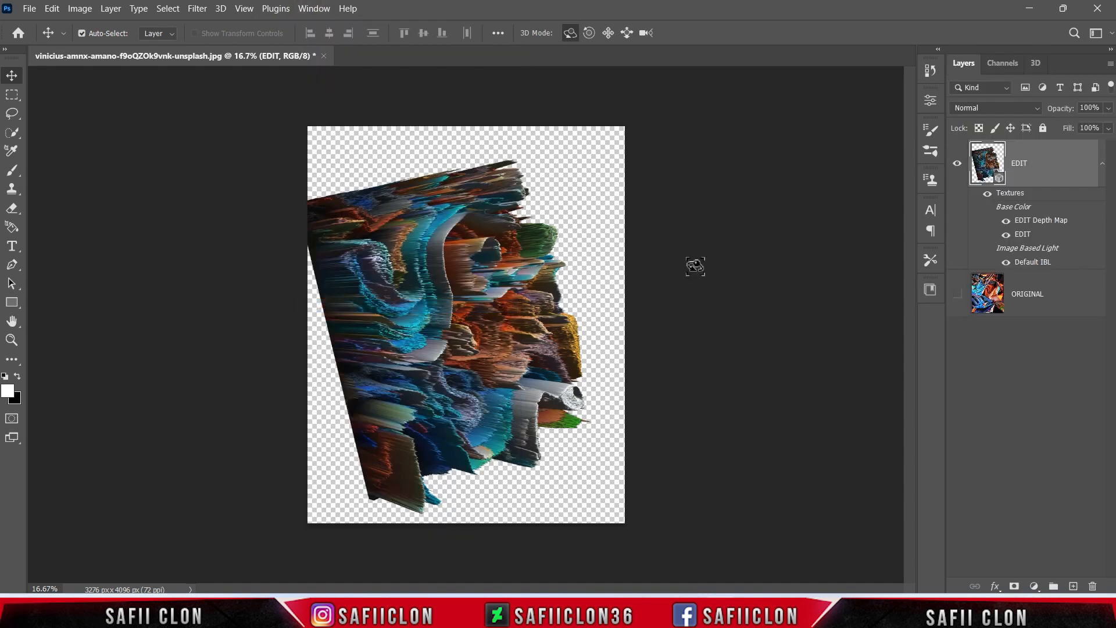
Step: Convert the EDIT 3D layer to a smart object and show the ORIGINAL layer beneath it
click(957, 165)
click(958, 165)
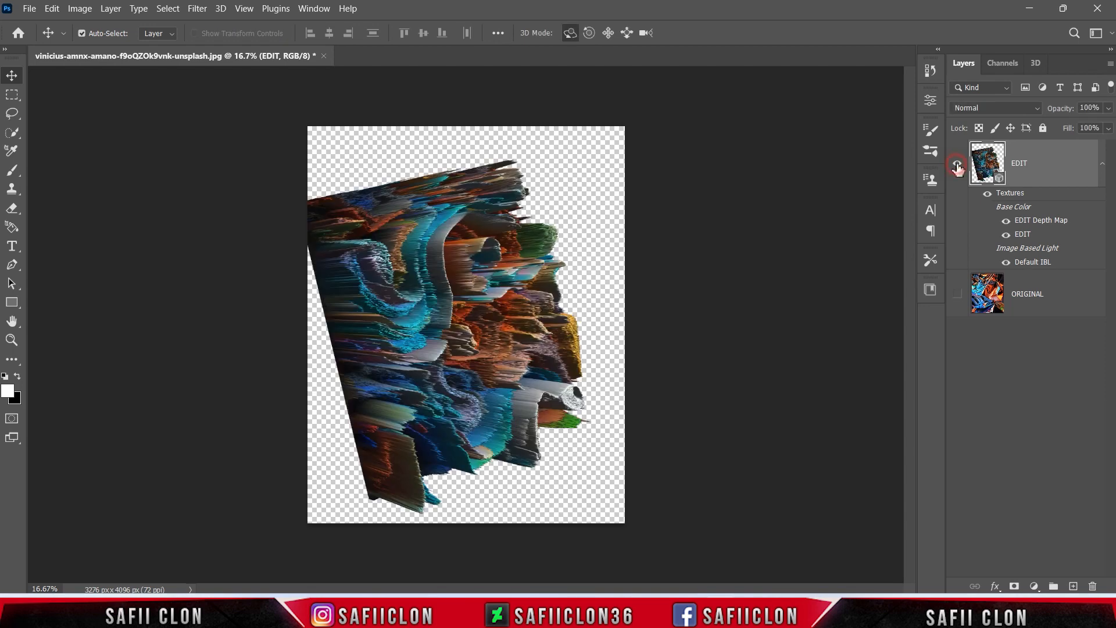
right_click(1053, 158)
click(1044, 213)
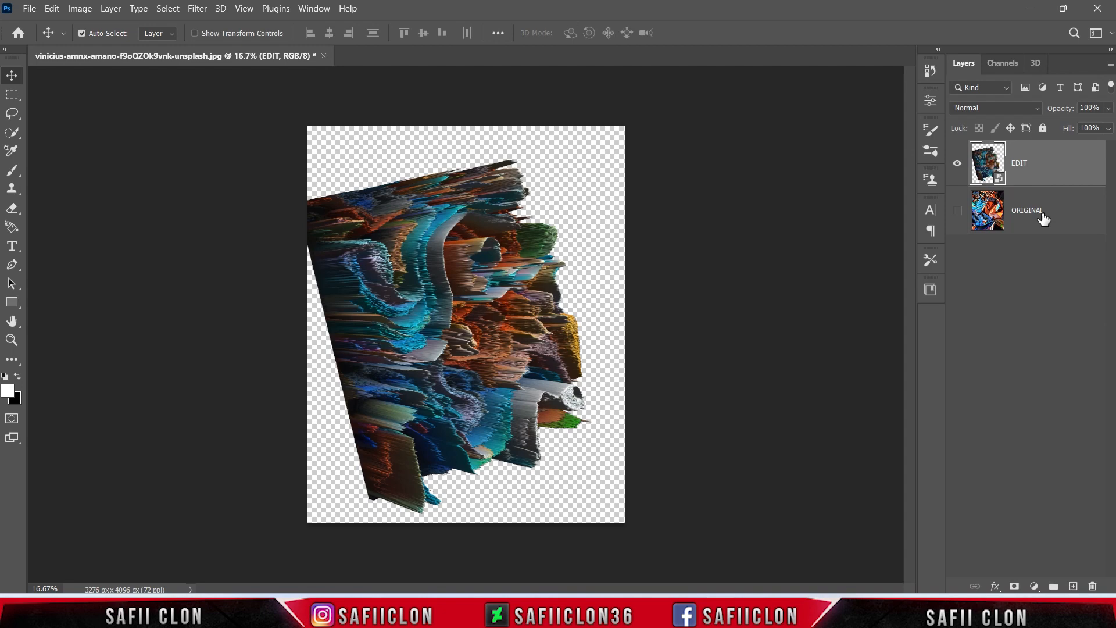
click(958, 212)
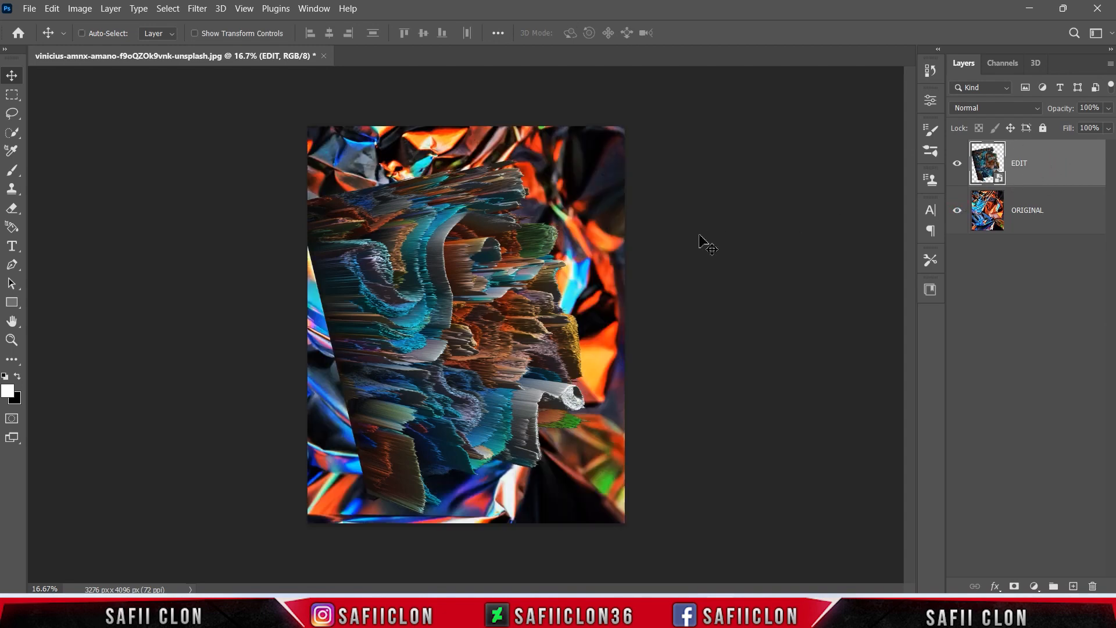
Step: Transform the EDIT layer to about 130% scale and 20° rotation, moving it over the canvas's upper-left area
key(ctrl+t)
drag(624, 129, 668, 75)
drag(669, 361, 628, 459)
drag(520, 375, 503, 433)
drag(620, 427, 601, 452)
drag(535, 422, 525, 426)
drag(569, 341, 515, 363)
click(720, 33)
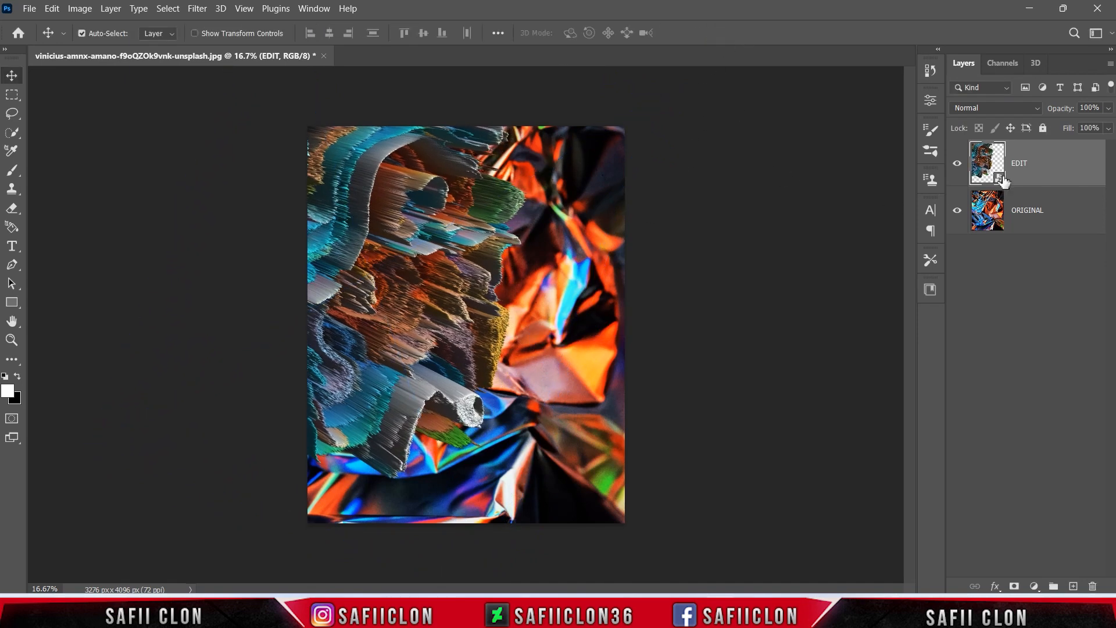
Step: Duplicate the EDIT layer and transform the copy to about 149% scale and -118° rotation, covering the lower part of the canvas
right_click(1061, 169)
click(913, 50)
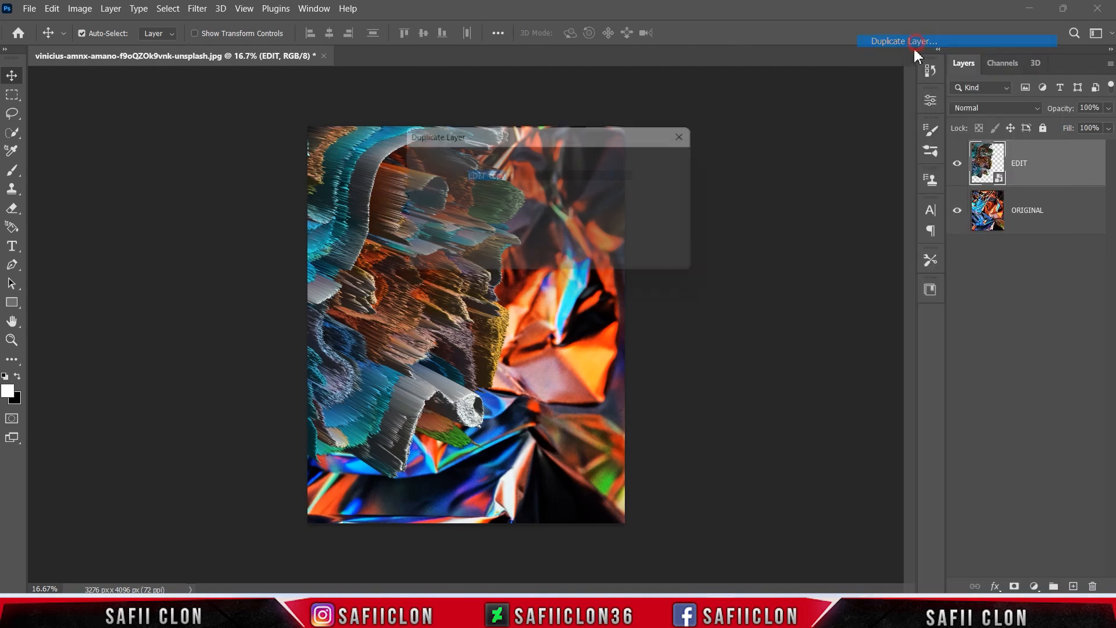
click(689, 162)
key(ctrl+t)
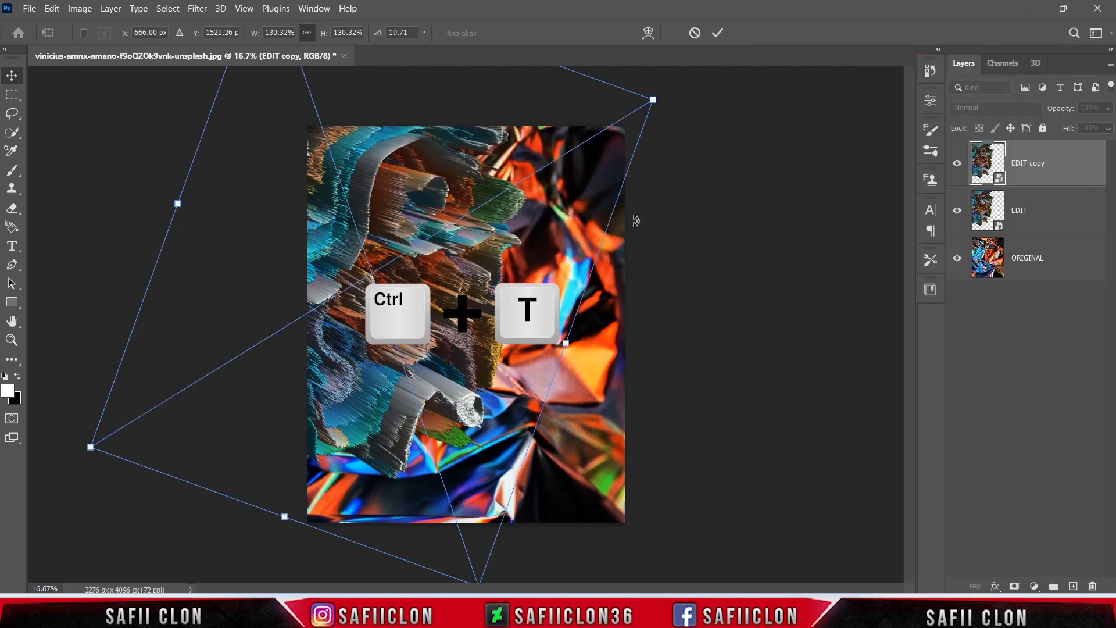
drag(234, 161, 787, 399)
drag(627, 401, 638, 406)
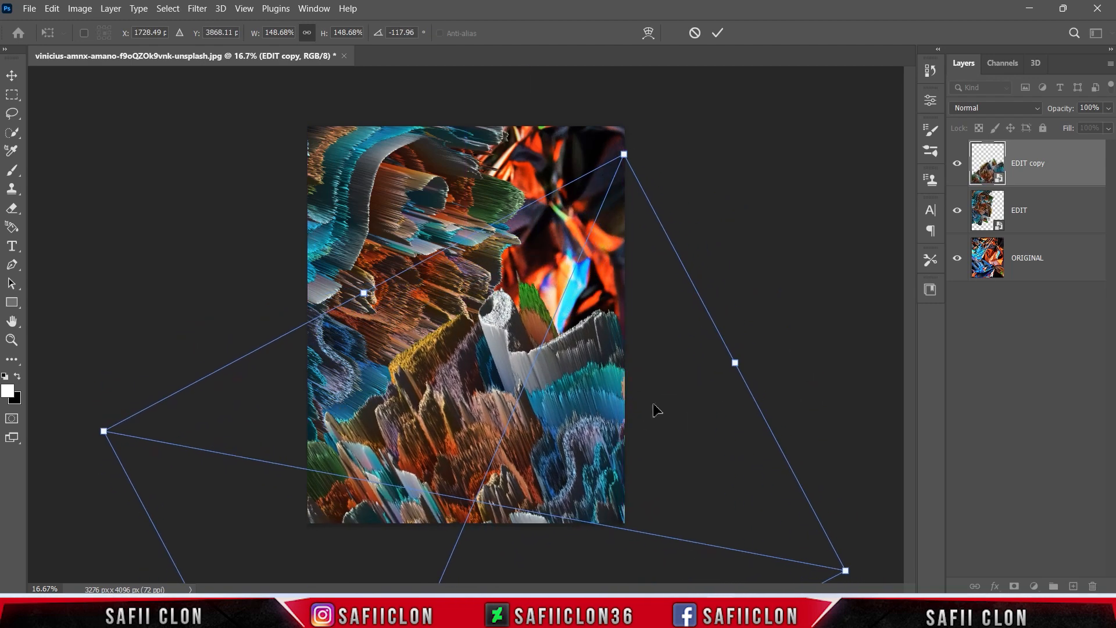
drag(782, 357, 780, 384)
click(719, 32)
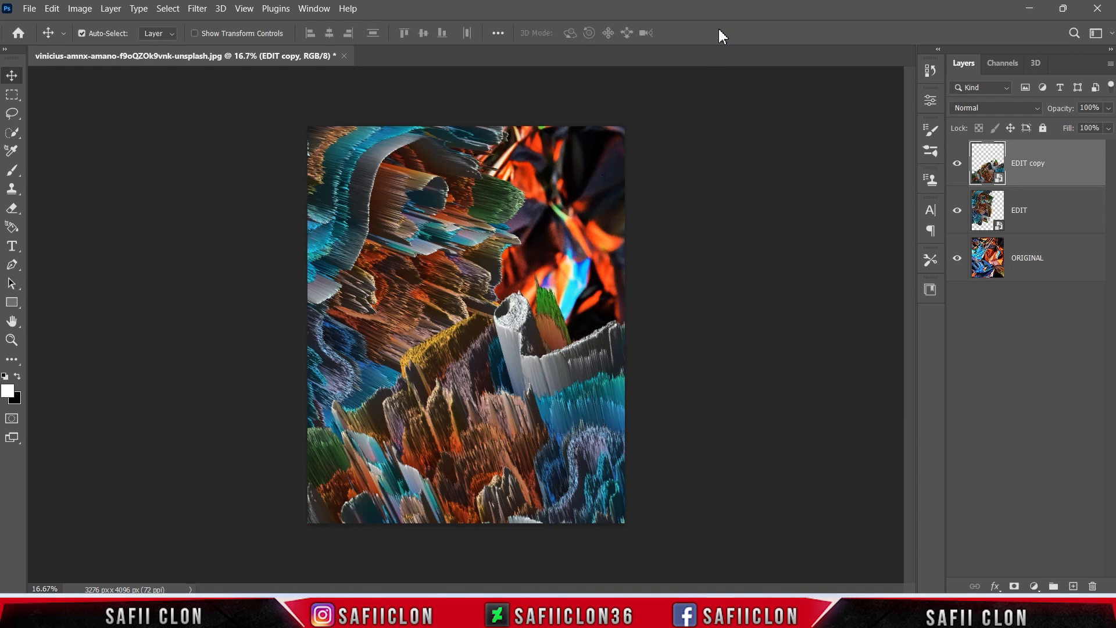
Step: Duplicate the EDIT copy layer and place the duplicate between EDIT and ORIGINAL
right_click(1062, 172)
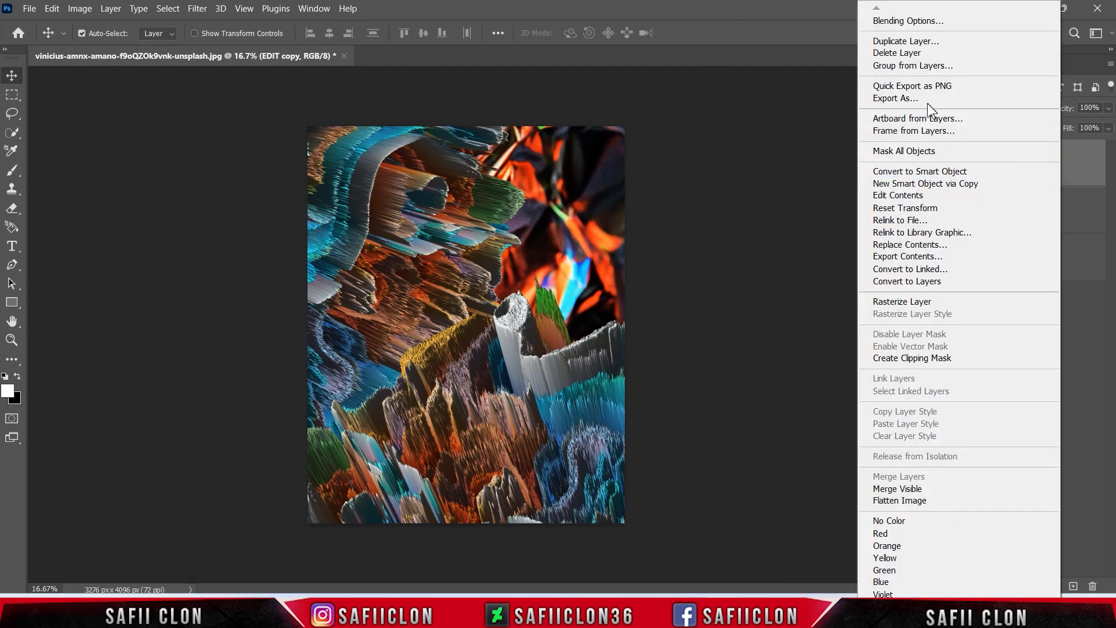
click(912, 42)
click(682, 160)
drag(1060, 163, 1049, 282)
Step: Rotate and reposition EDIT copy 2 so the extrusion fills the canvas's upper-right area
key(ctrl+t)
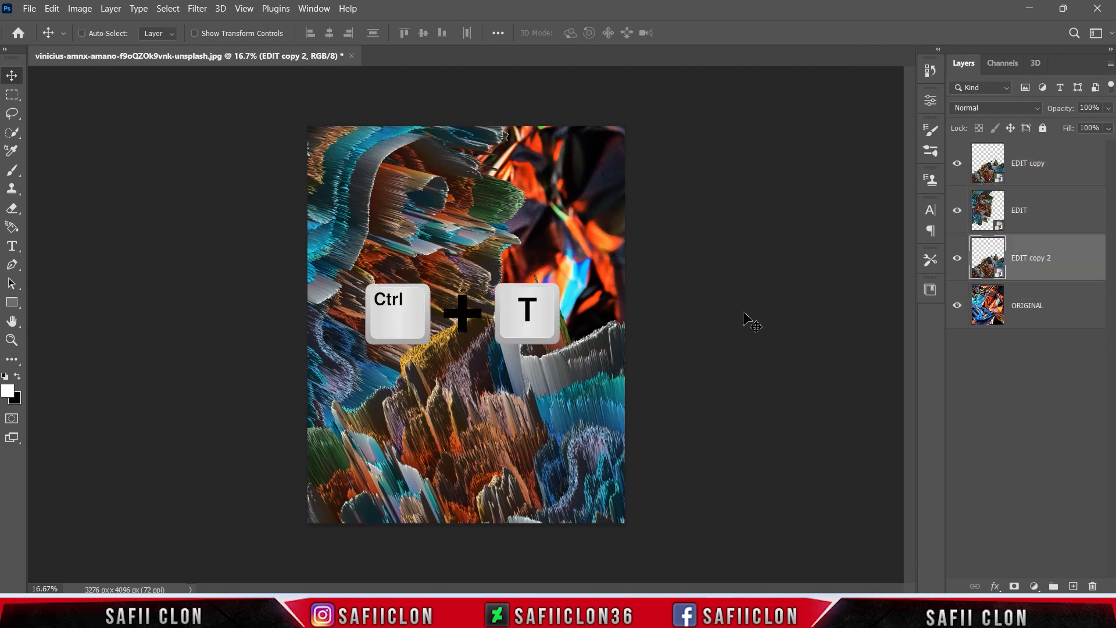
drag(746, 320, 250, 355)
drag(627, 316, 582, 291)
drag(285, 175, 560, 352)
click(719, 33)
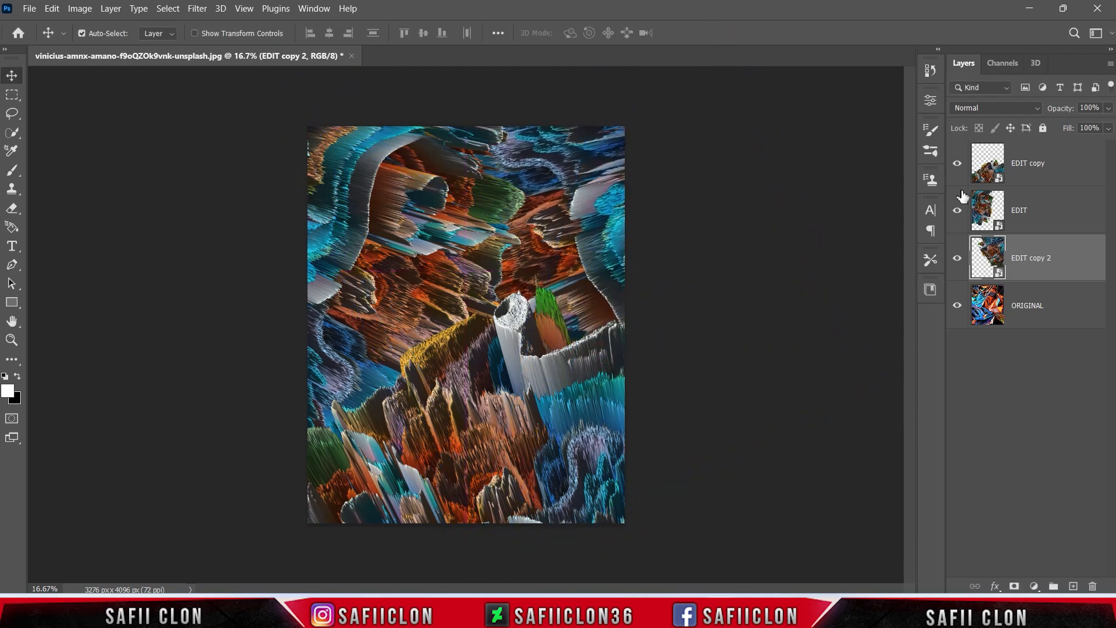
Step: Stamp all visible layers into a new layer above EDIT copy and convert it to a smart object
click(1068, 165)
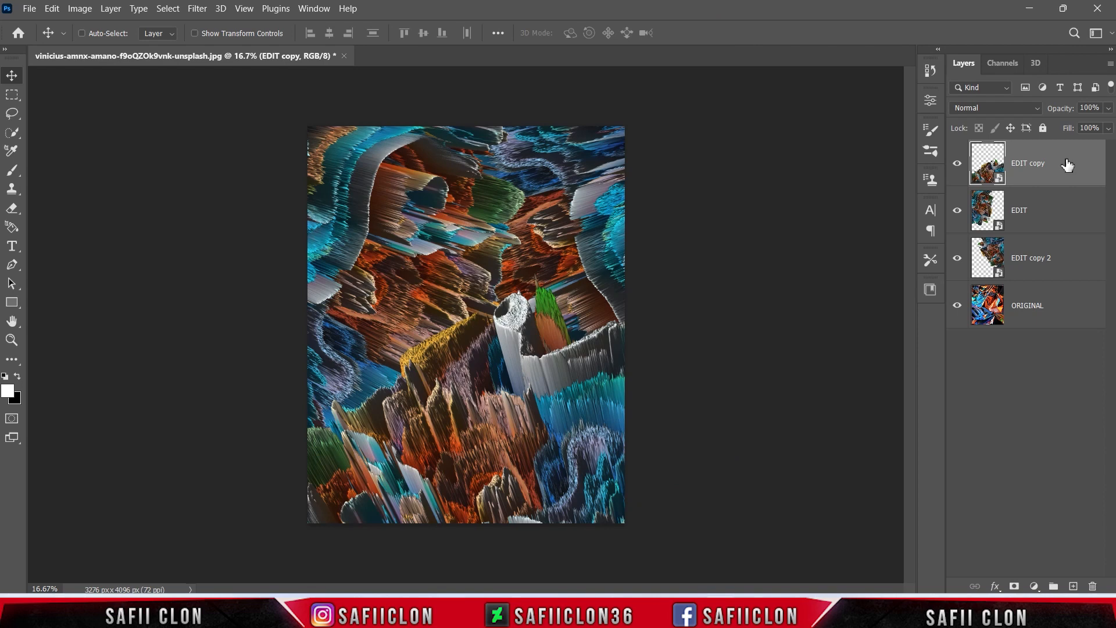
key(ctrl+shift+alt+e)
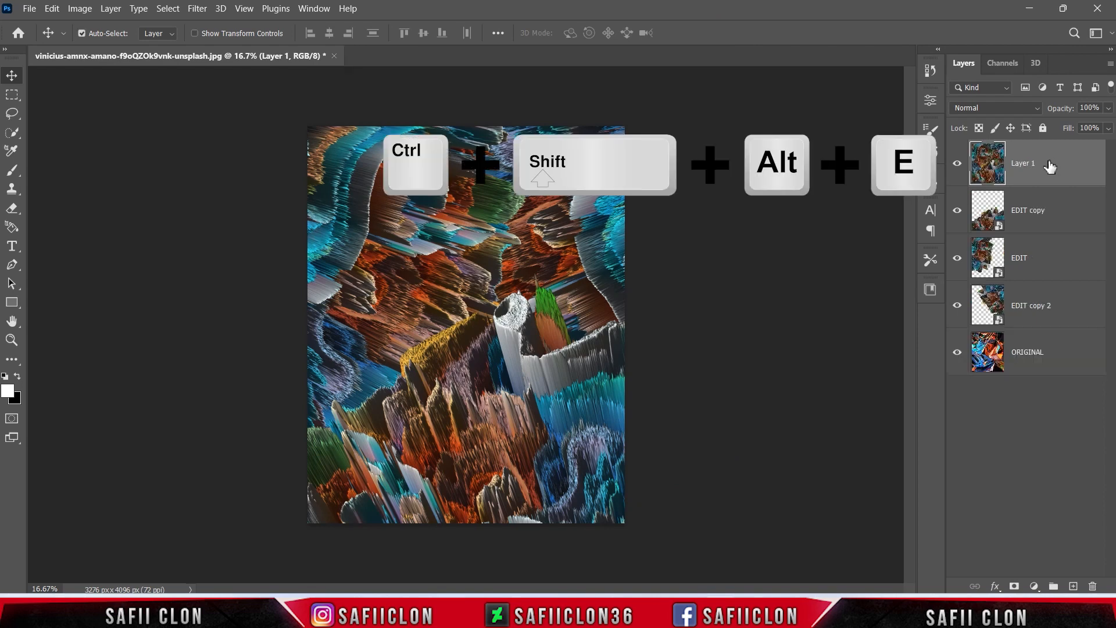
right_click(1050, 167)
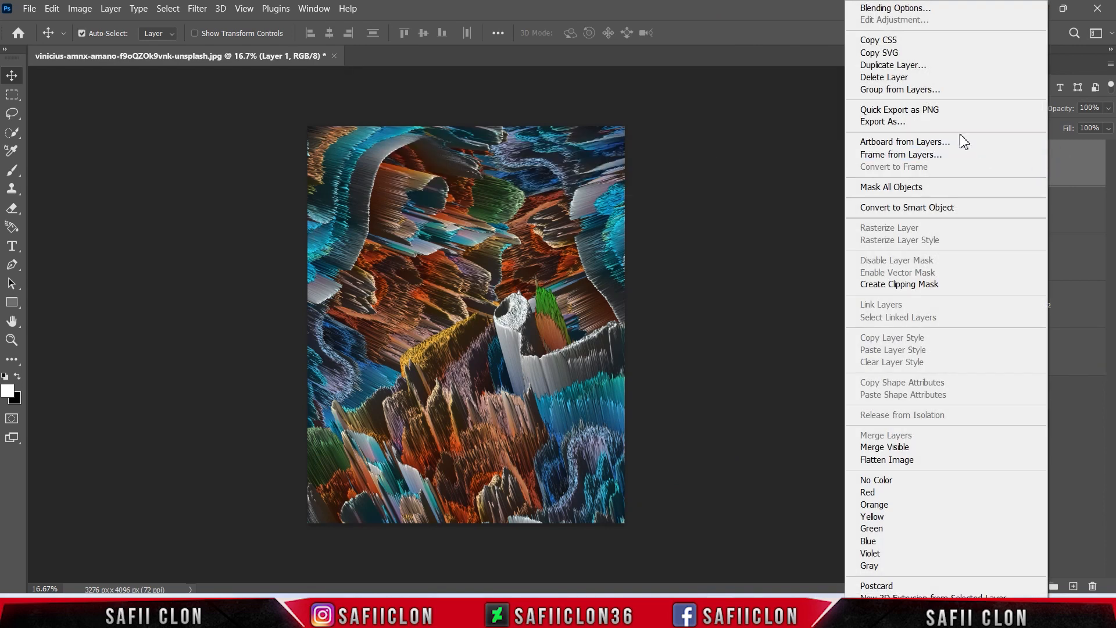
click(889, 213)
Step: Apply a Gaussian Blur with a radius of 29.1 pixels to Layer 1
click(197, 8)
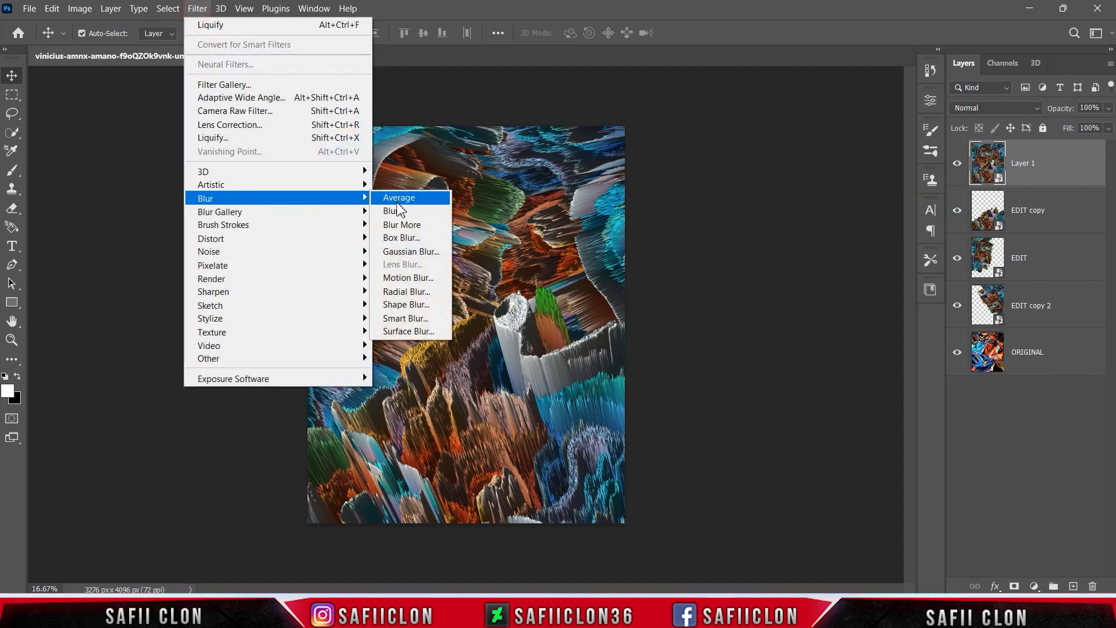
click(407, 251)
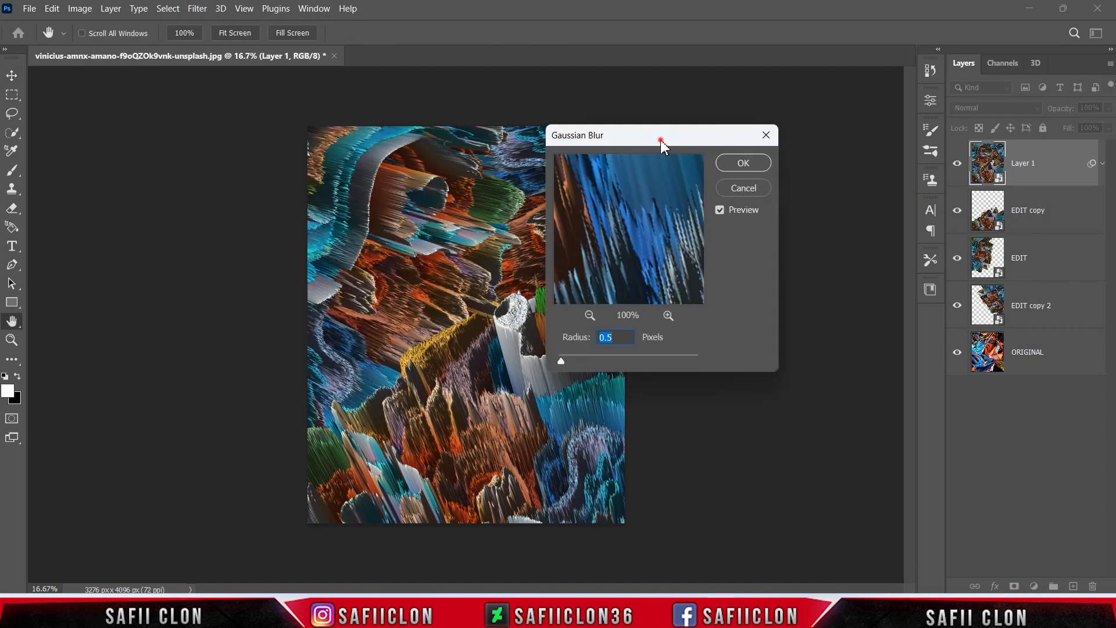
drag(661, 145, 763, 150)
click(673, 365)
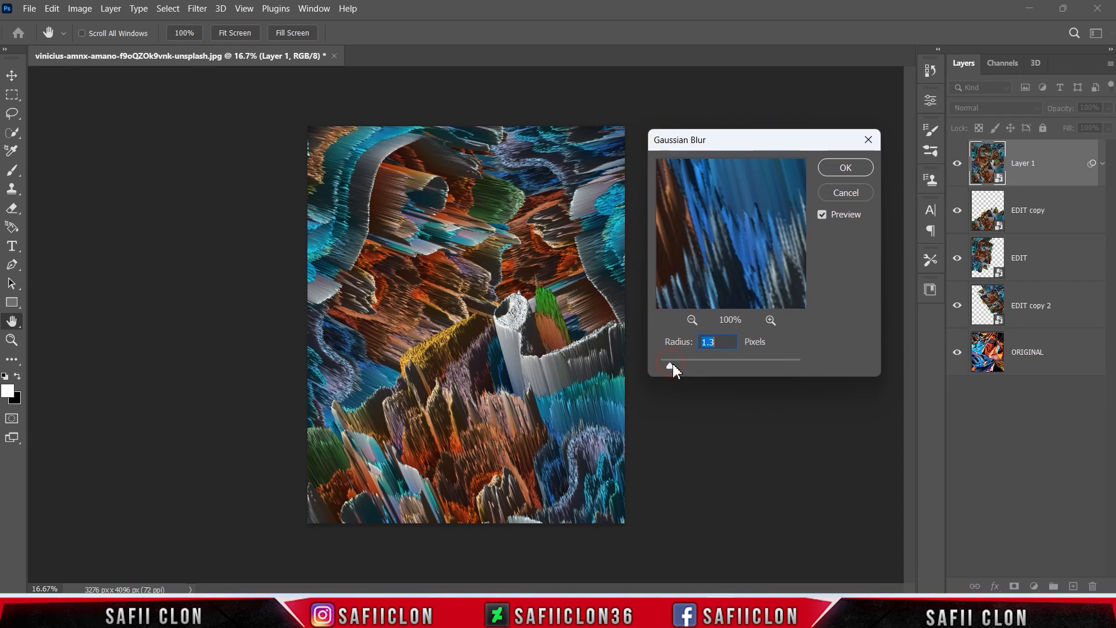
drag(688, 367, 728, 365)
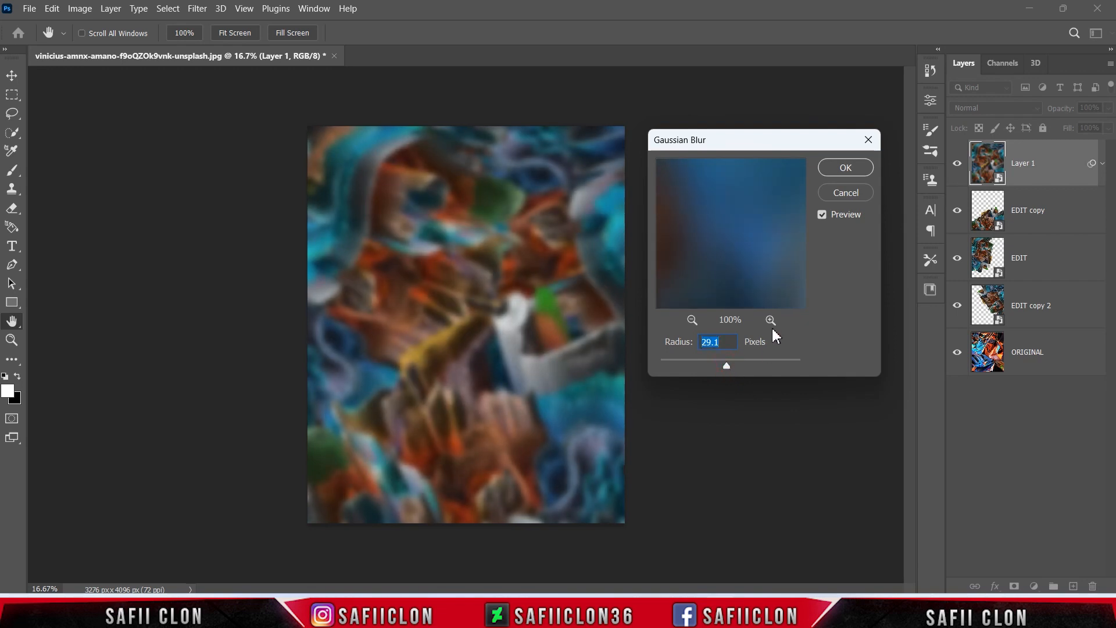
click(846, 167)
Step: Add a layer mask to Layer 1 and invert it to black to hide the blur
click(1050, 166)
click(1015, 584)
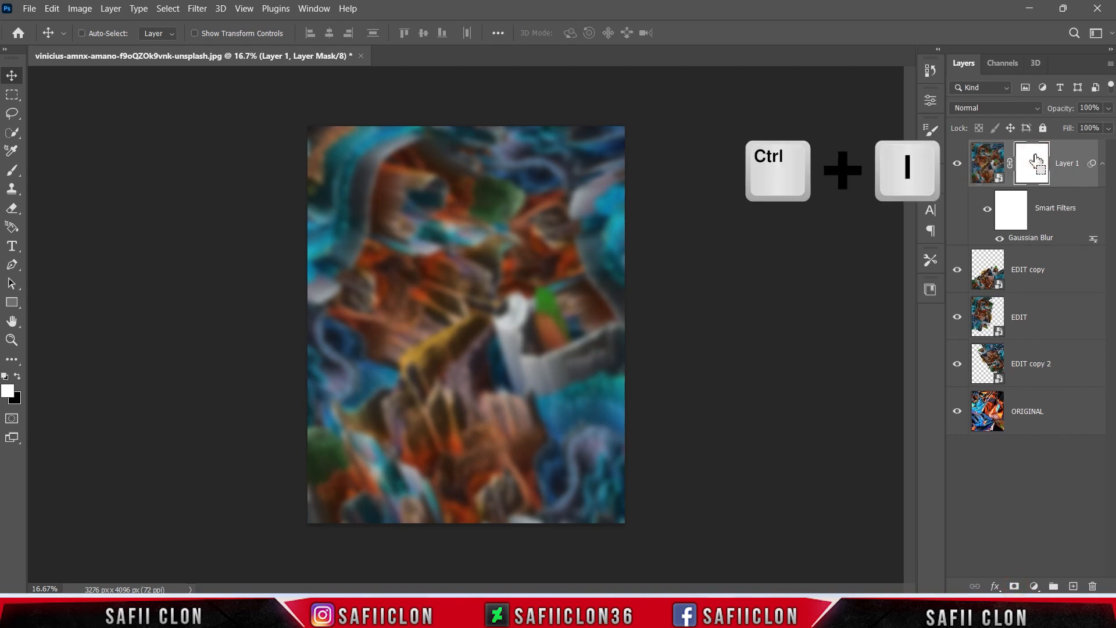
key(ctrl+i)
Step: Set up the Brush tool with a size of 111 and 14% opacity
click(13, 171)
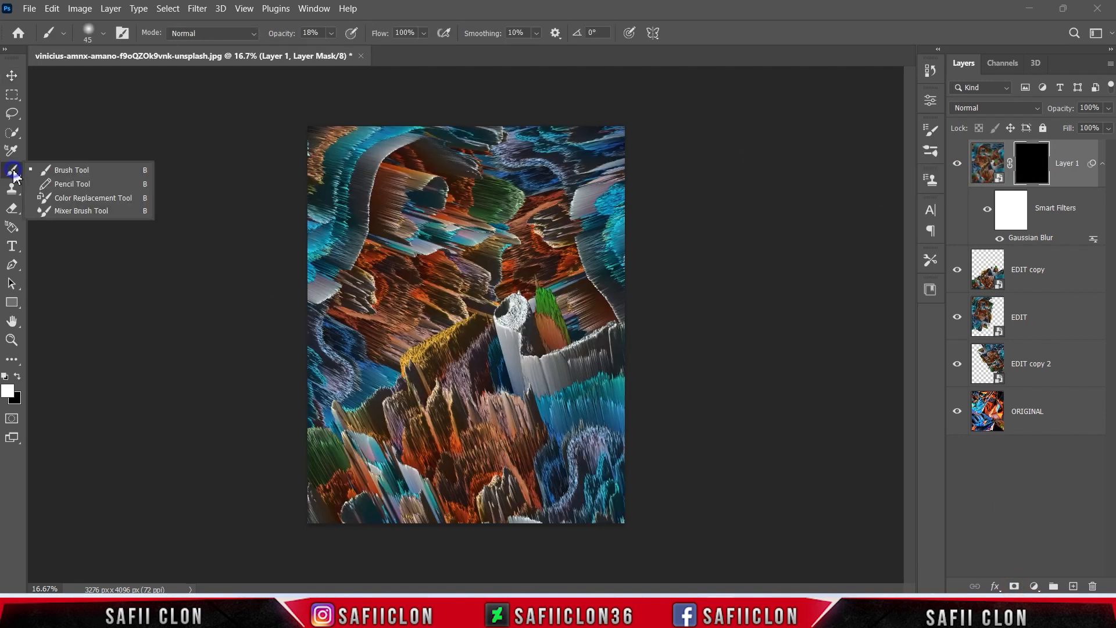
click(73, 171)
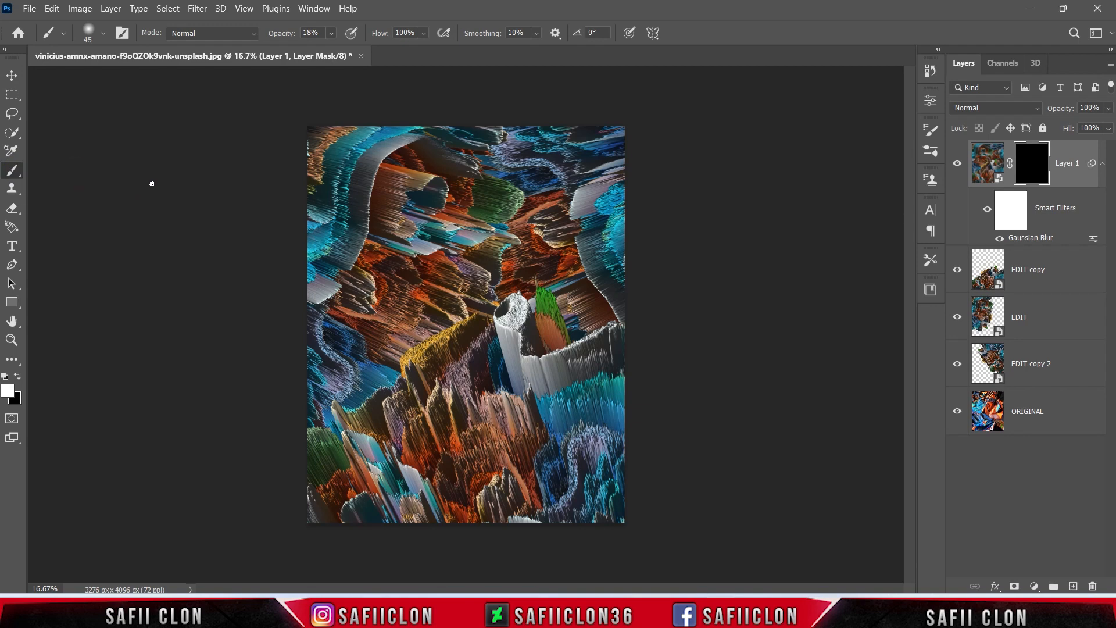
click(103, 34)
drag(102, 79, 130, 80)
click(103, 33)
click(331, 34)
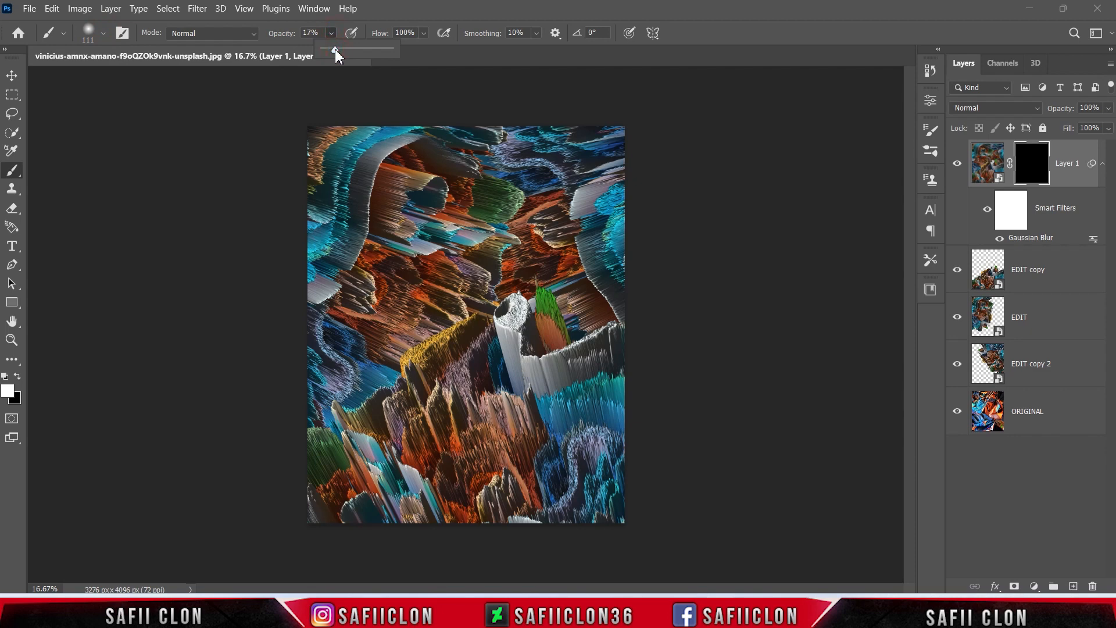
click(334, 49)
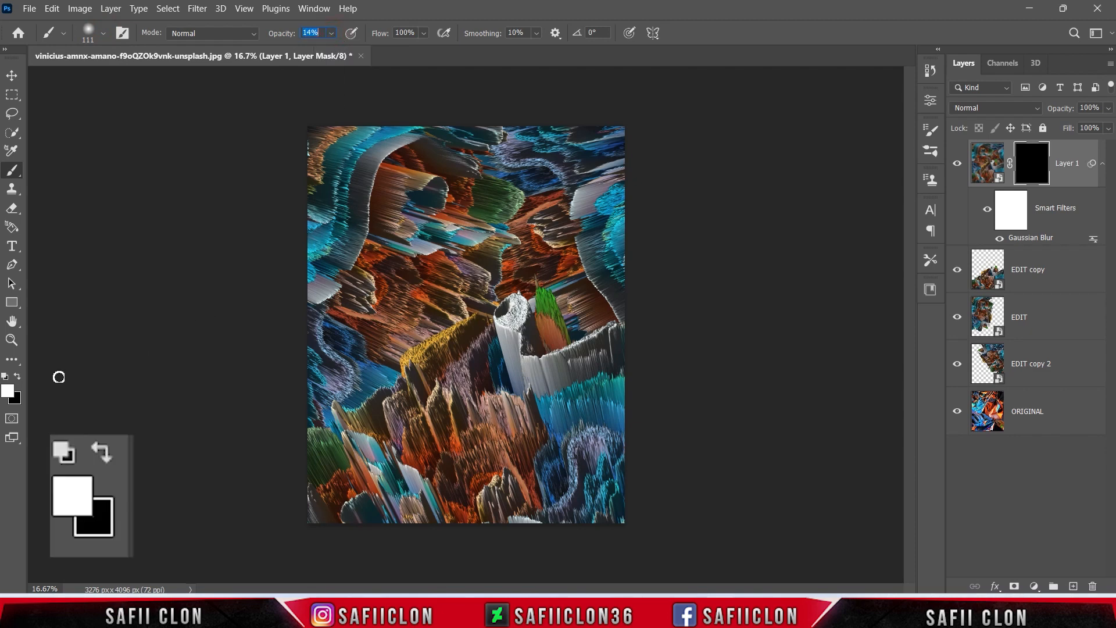
Step: Paint white on Layer 1's mask with varying brush sizes to softly reveal the blur across the canvas's upper, left and lower-left areas
drag(317, 300, 319, 299)
key(bracketright)
key(bracketright)
key(bracketright)
key(bracketright)
key(bracketright)
key(bracketright)
key(bracketright)
key(bracketright)
key(bracketright)
key(bracketright)
key(bracketright)
key(bracketright)
key(bracketright)
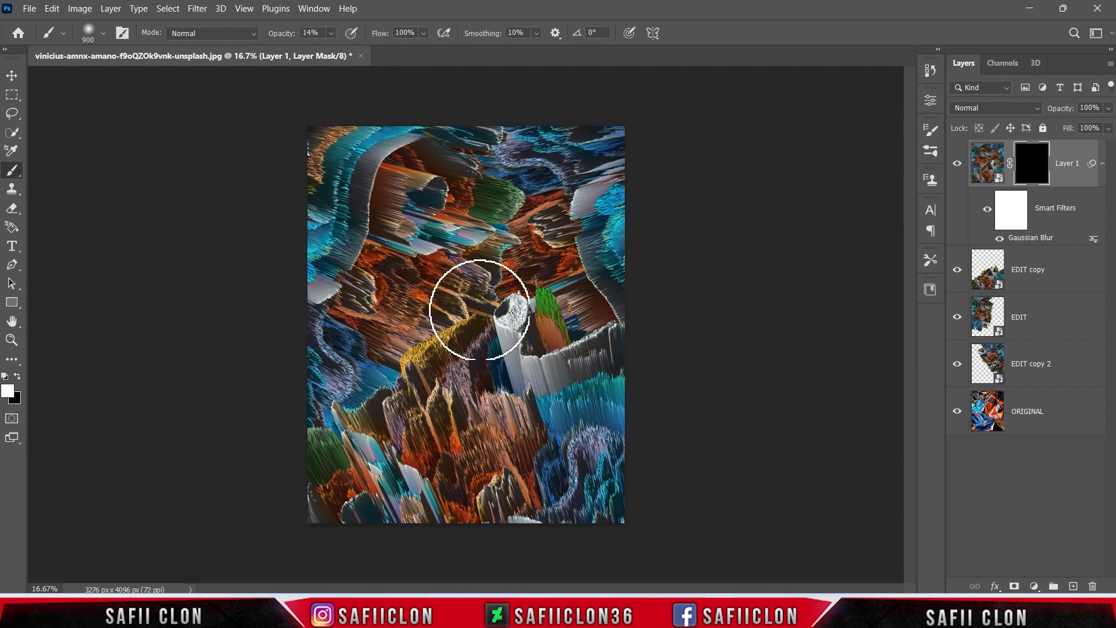
key(bracketleft)
key(bracketleft)
key(bracketleft)
key(bracketleft)
key(bracketleft)
key(bracketleft)
key(bracketleft)
click(506, 253)
key(bracketright)
key(bracketright)
click(504, 195)
key(bracketright)
key(bracketright)
key(bracketright)
key(bracketright)
key(bracketright)
click(407, 361)
click(358, 117)
click(605, 134)
key(bracketleft)
key(bracketleft)
key(bracketleft)
key(bracketleft)
click(421, 120)
key(bracketright)
key(bracketright)
key(bracketright)
key(bracketright)
key(bracketright)
click(330, 262)
key(bracketleft)
key(bracketleft)
key(bracketleft)
key(bracketleft)
key(bracketleft)
click(356, 403)
click(385, 391)
key(bracketright)
key(bracketright)
click(371, 469)
Step: Compare the image with and without Layer 1, and reduce that layer's fill to 68%
click(961, 165)
click(961, 165)
click(960, 165)
click(961, 165)
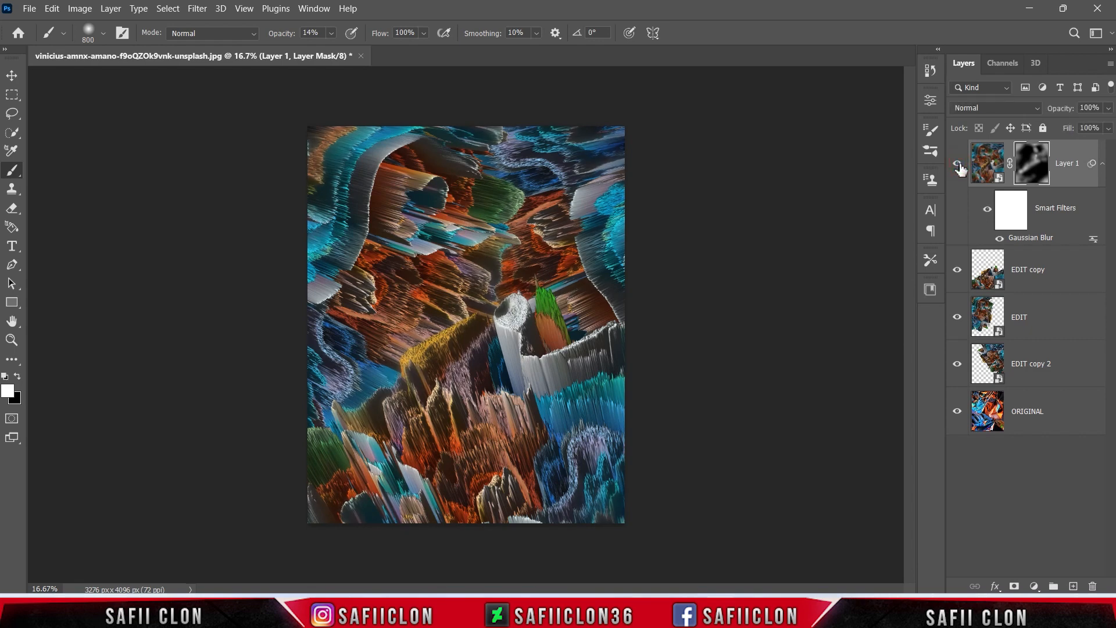
click(1108, 128)
drag(1109, 146, 1088, 149)
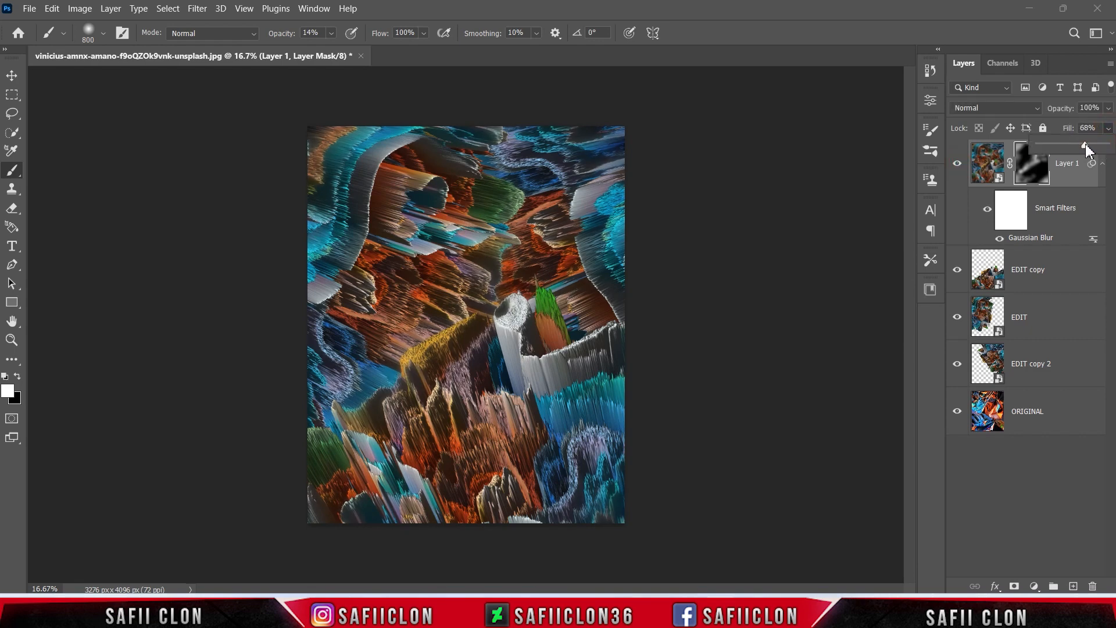
click(1109, 129)
Step: Add a Levels adjustment above Layer 1 and set its RGB input levels to 4, 1.03 and 202
click(1078, 159)
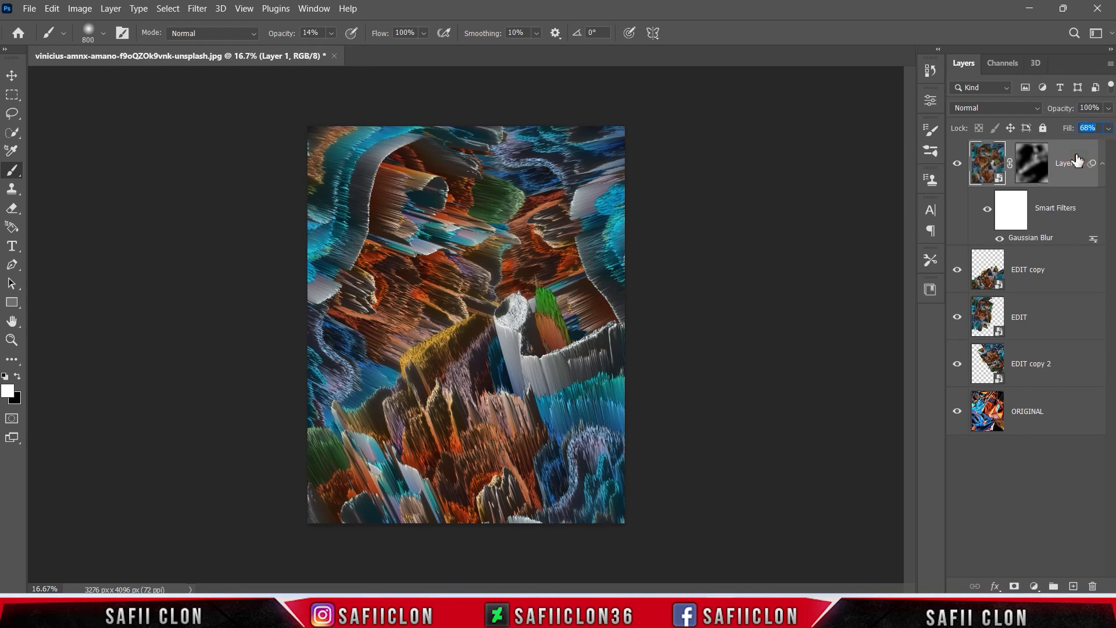
click(1034, 587)
click(1028, 387)
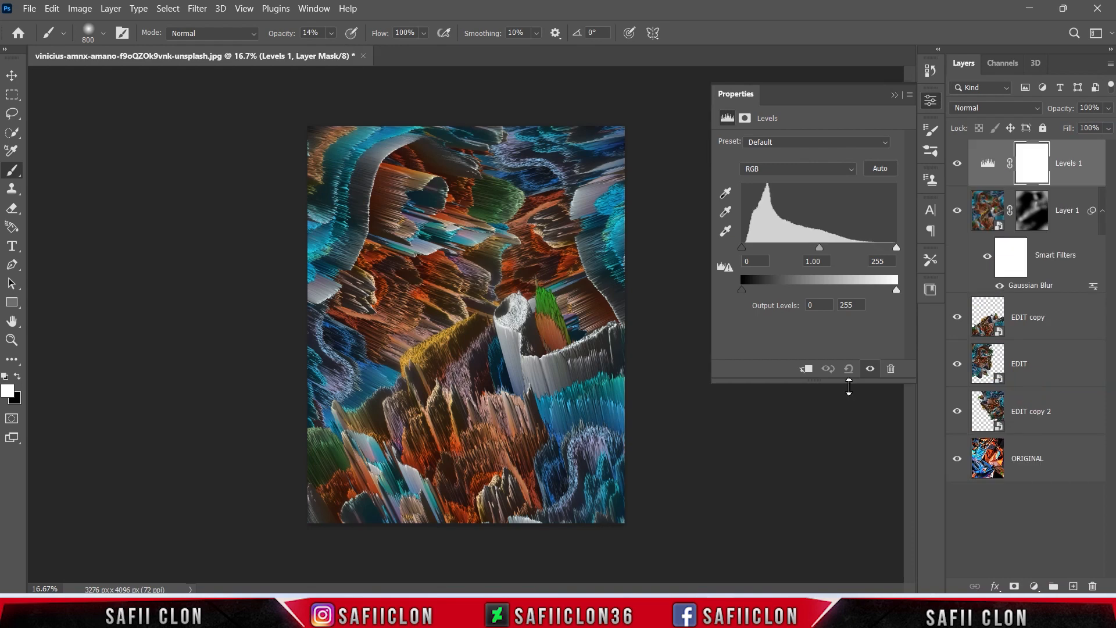
click(784, 170)
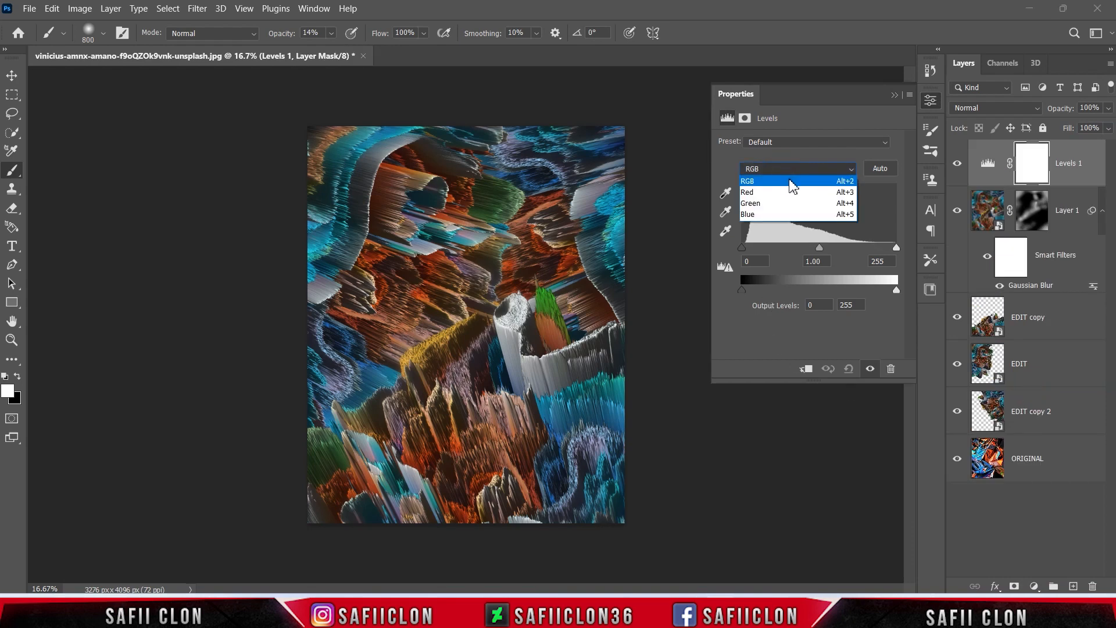
click(793, 185)
drag(744, 247, 749, 245)
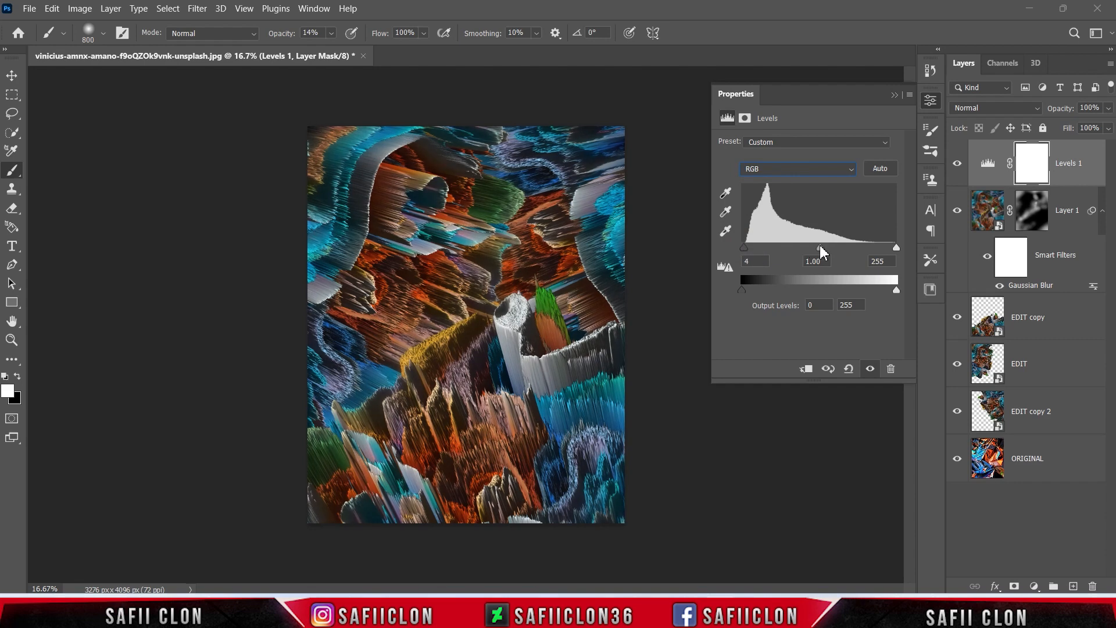
drag(820, 248, 805, 247)
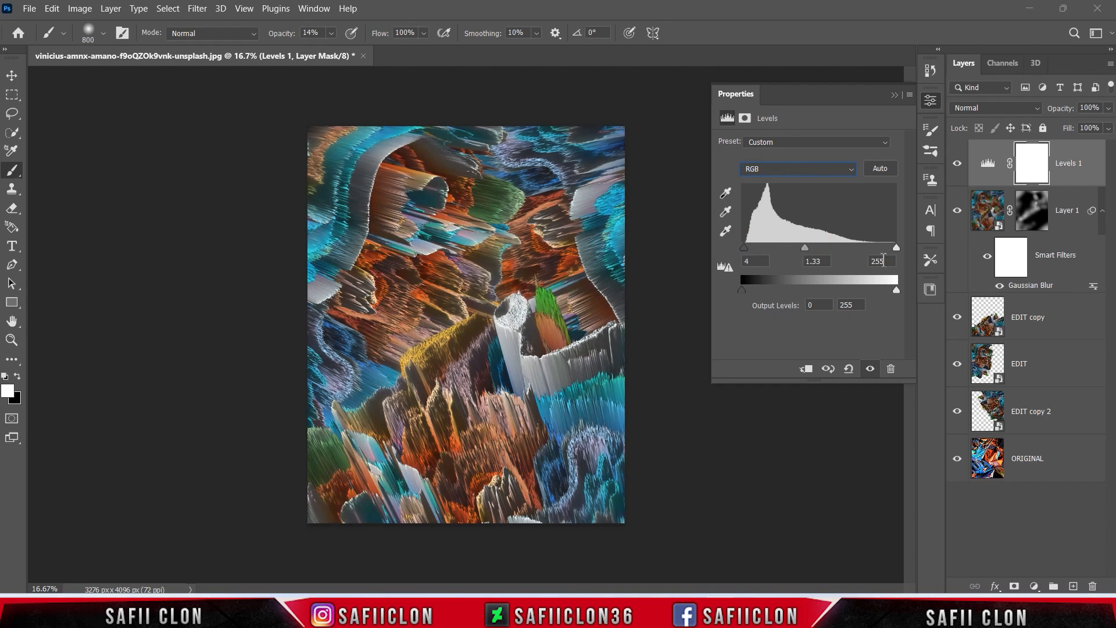
key(ctrl+z)
drag(895, 248, 867, 244)
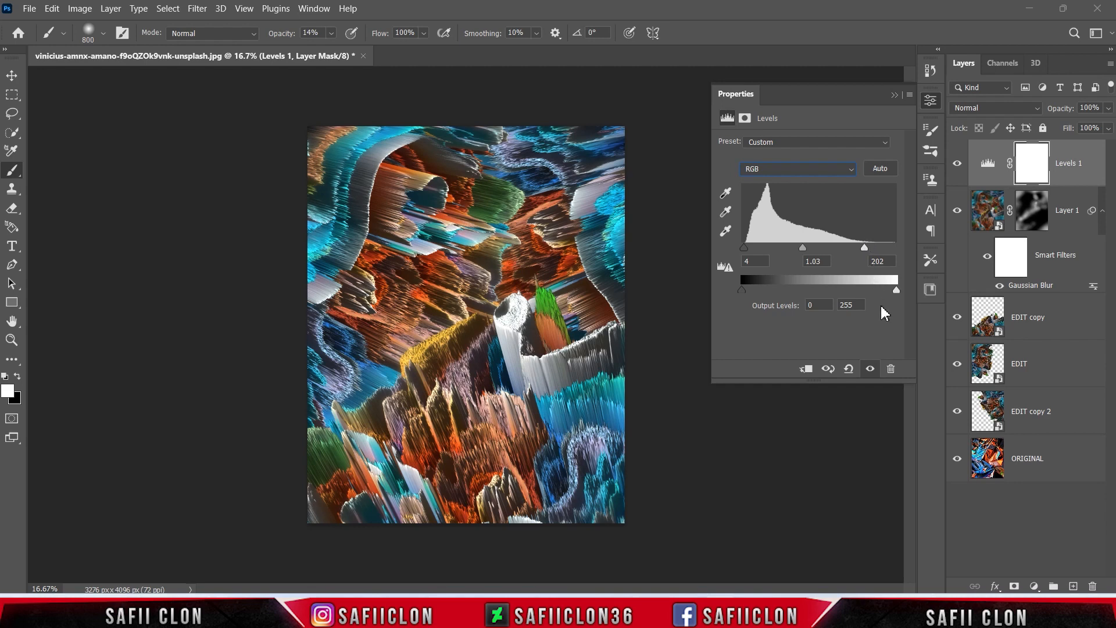
Step: Adjust the Levels layer's Blue channel by raising the midtones, shifting the input highlights slightly and lowering the output highlights
click(795, 170)
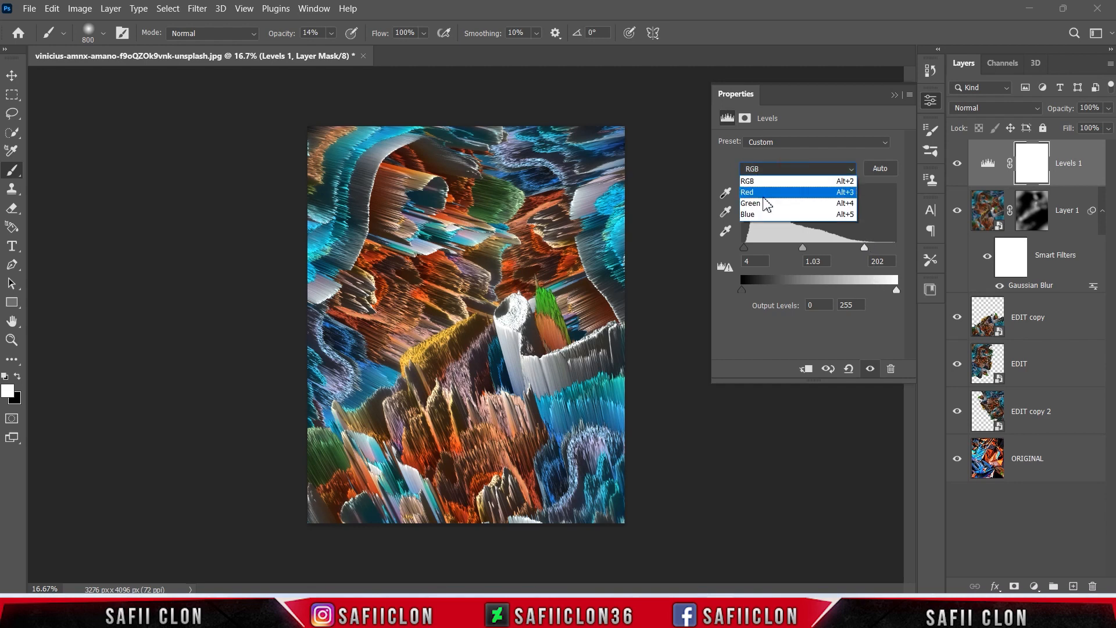
click(782, 216)
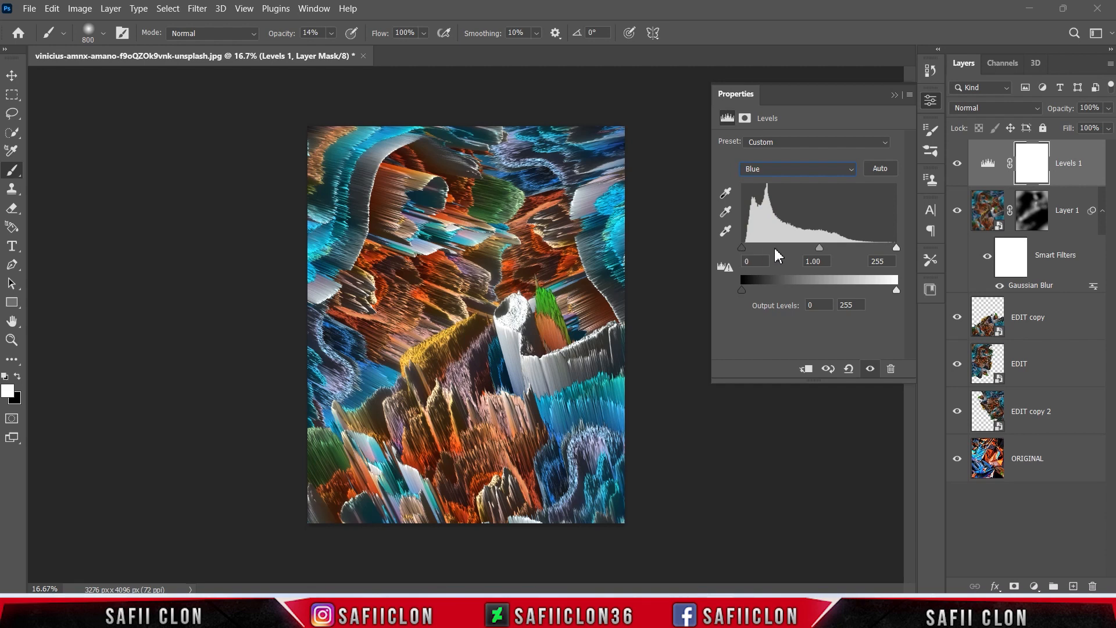
drag(820, 247, 813, 251)
drag(895, 255, 891, 254)
mouse_move(896, 290)
mouse_down()
mouse_move(866, 291)
mouse_move(884, 290)
mouse_up()
click(896, 96)
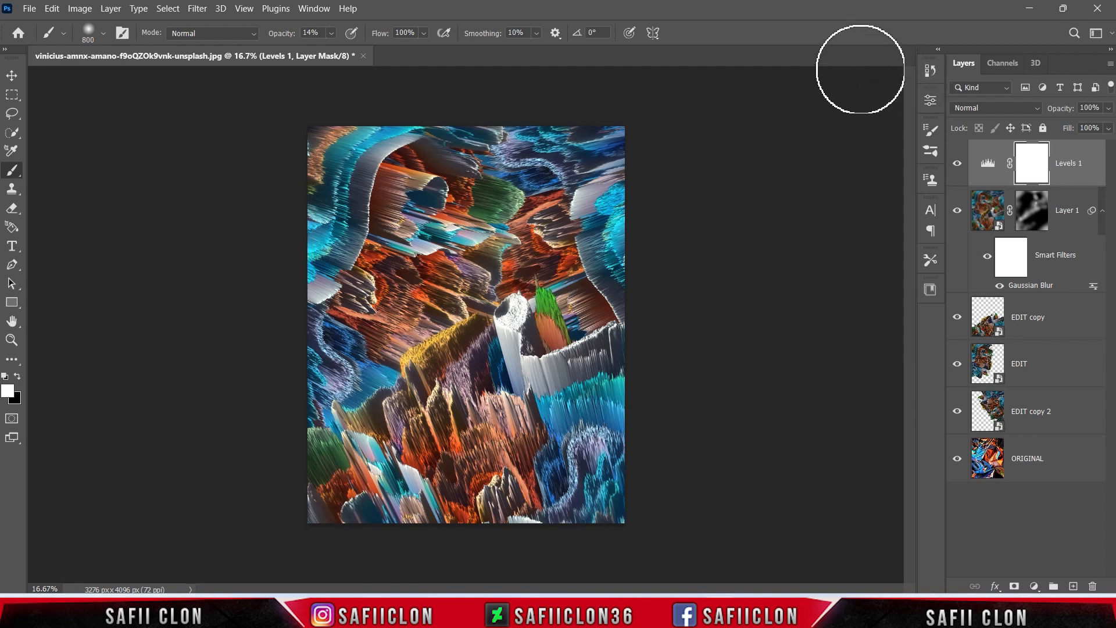
Step: Add an Exposure adjustment above the Levels layer, set its offset to +0.0063 and fine-tune the gamma correction
click(959, 164)
click(958, 163)
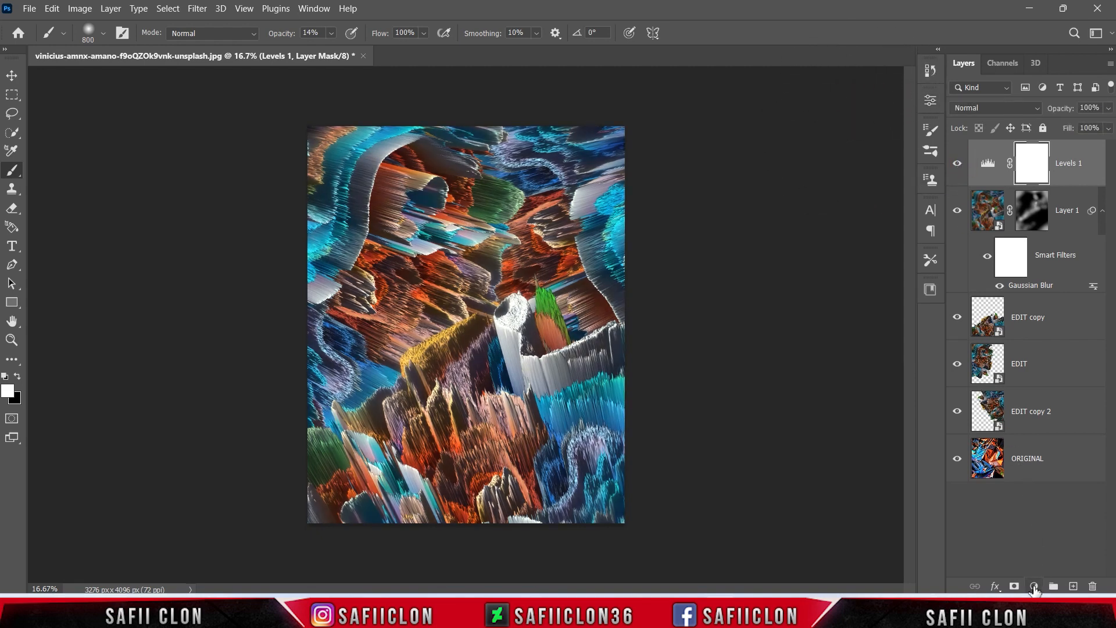
click(1035, 587)
click(1013, 414)
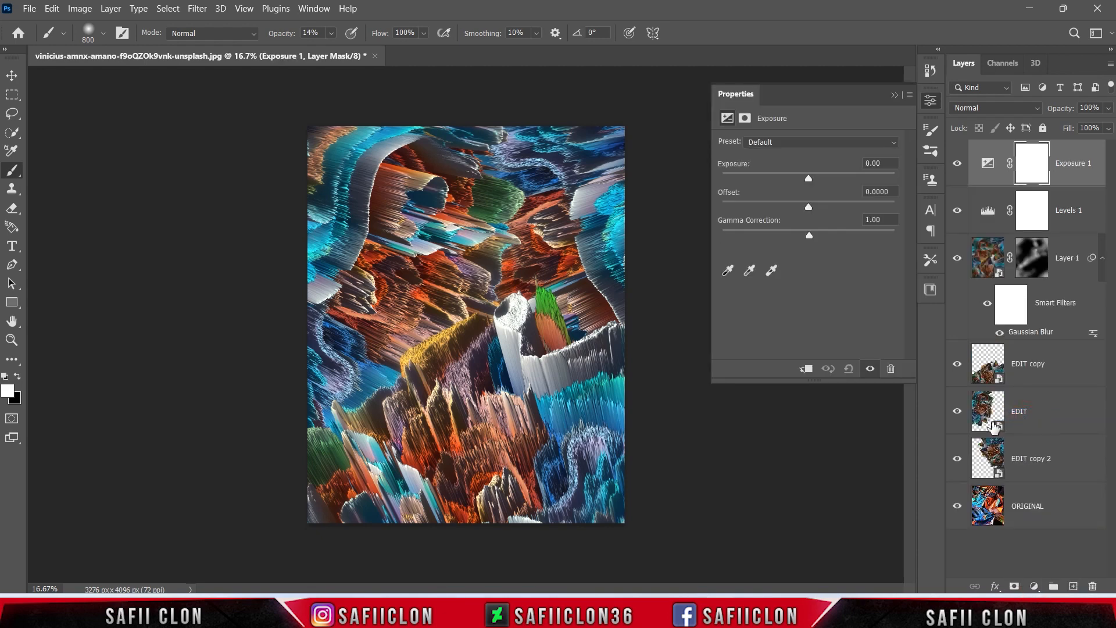
drag(808, 207, 811, 204)
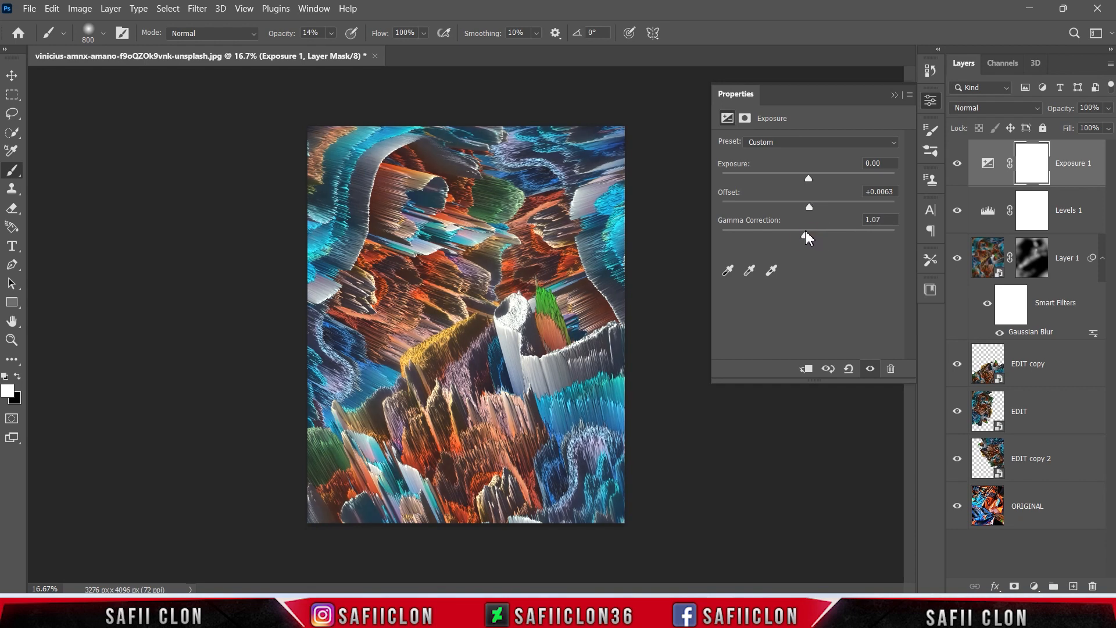
drag(807, 231, 819, 230)
click(894, 96)
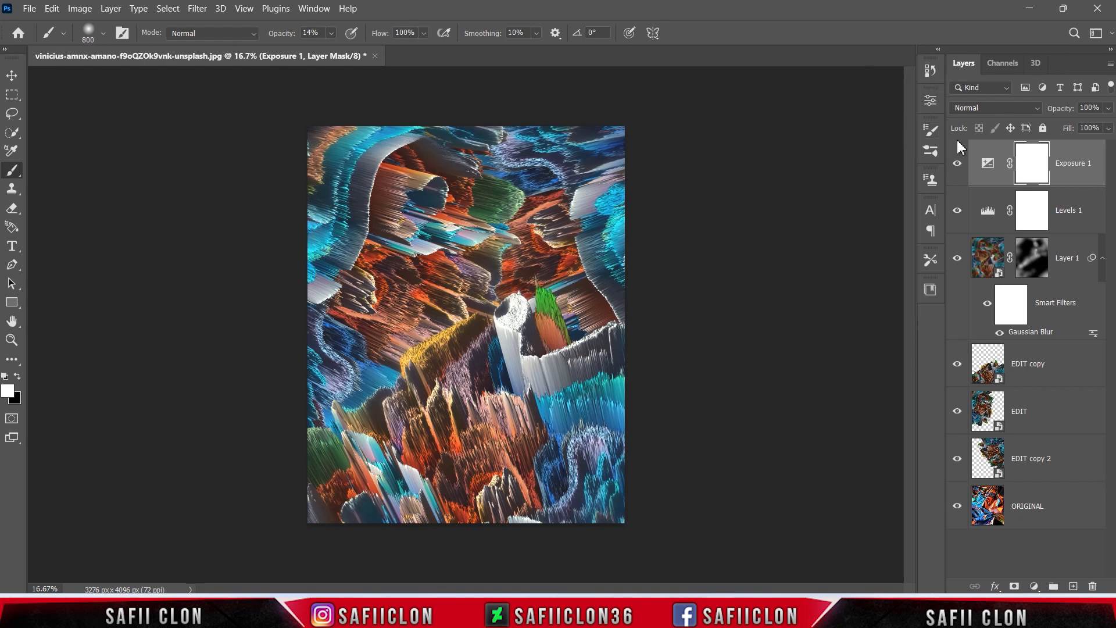
click(957, 169)
click(957, 168)
Step: Add a Color Balance adjustment and set its shadows to -11 on Cyan-Red and +11 on Yellow-Blue
click(1035, 587)
click(1044, 459)
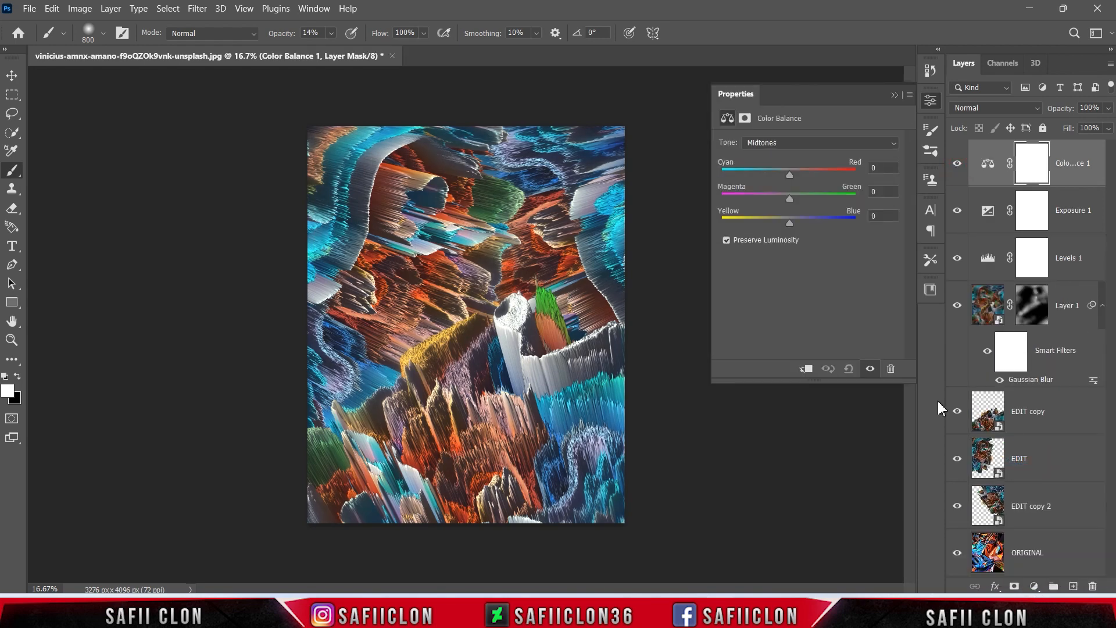
click(788, 144)
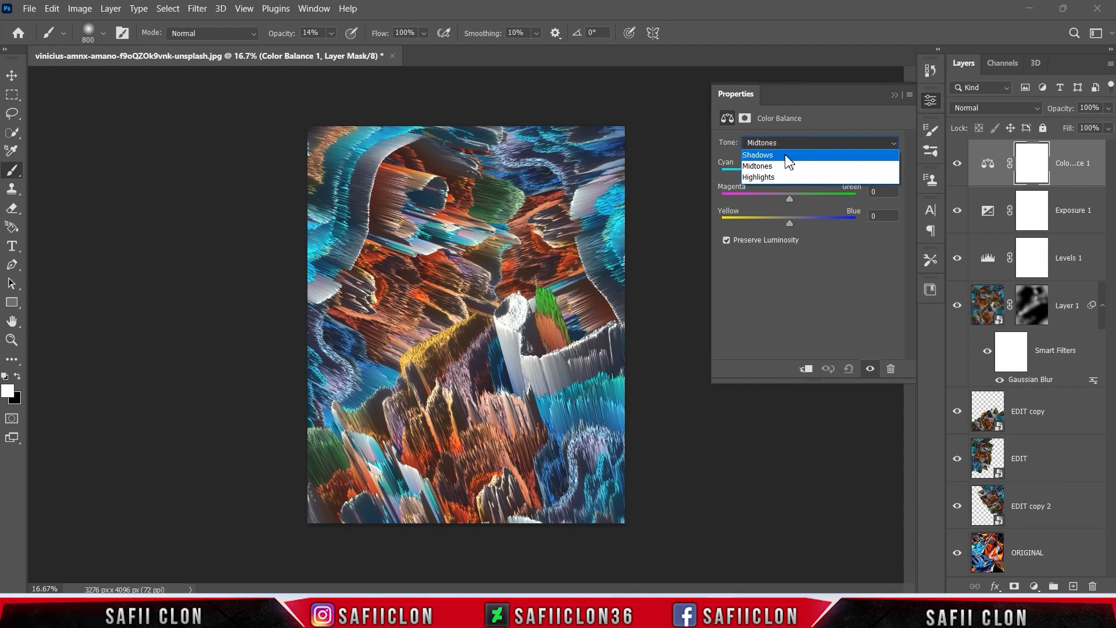
click(789, 156)
drag(789, 175, 782, 173)
click(787, 225)
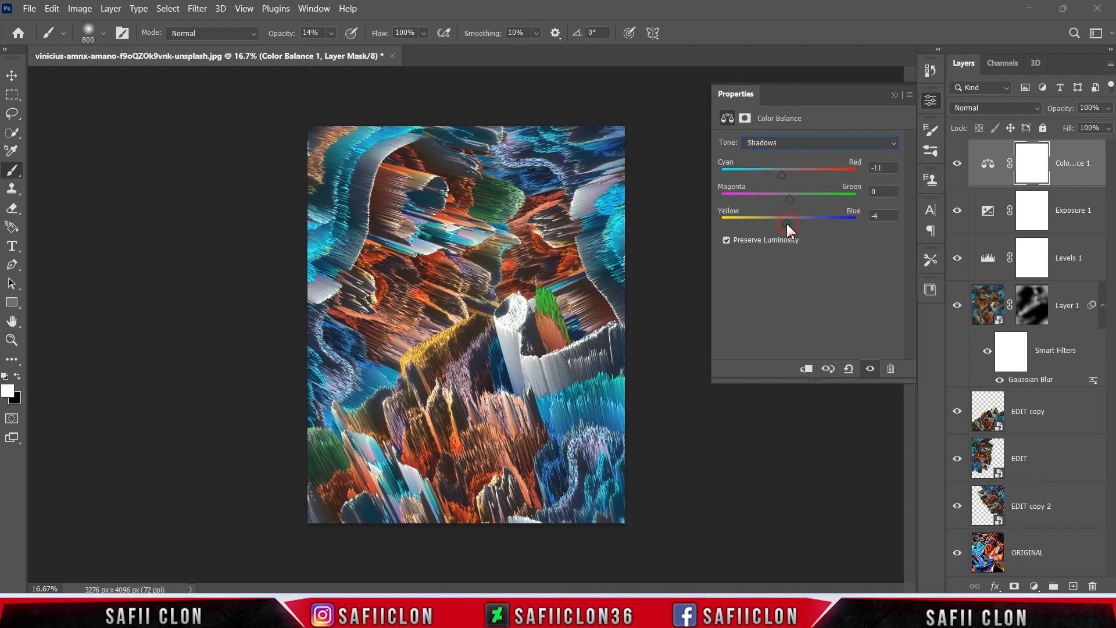
drag(793, 224, 797, 224)
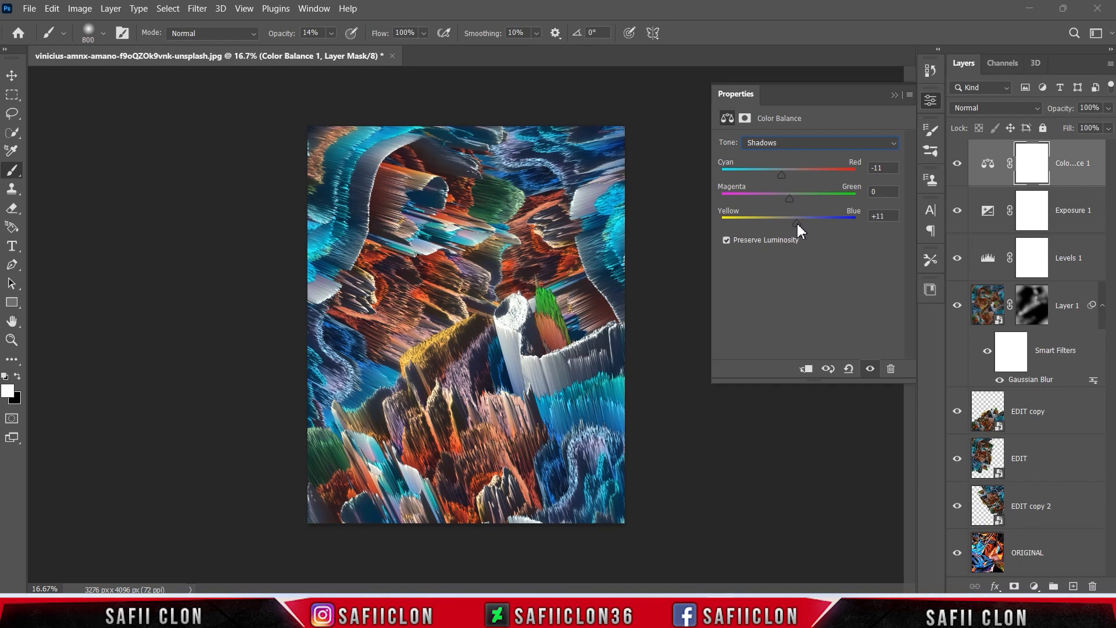
Step: Set the Color Balance midtones to -9 on Cyan-Red, -4 on Magenta-Green and +17 on Yellow-Blue
click(806, 143)
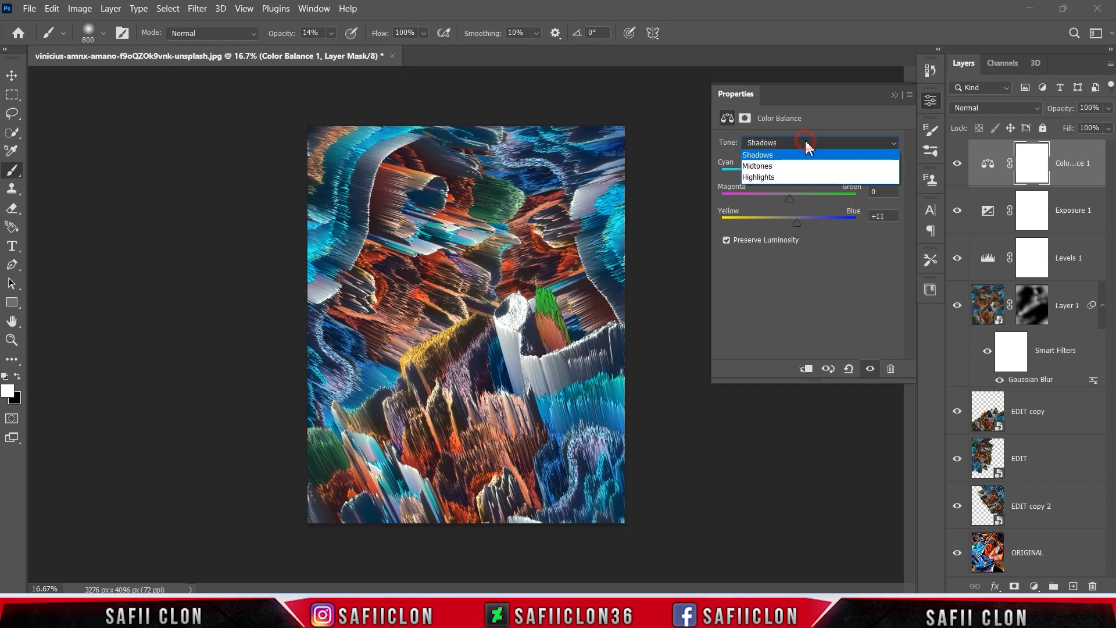
click(775, 168)
drag(791, 175, 788, 175)
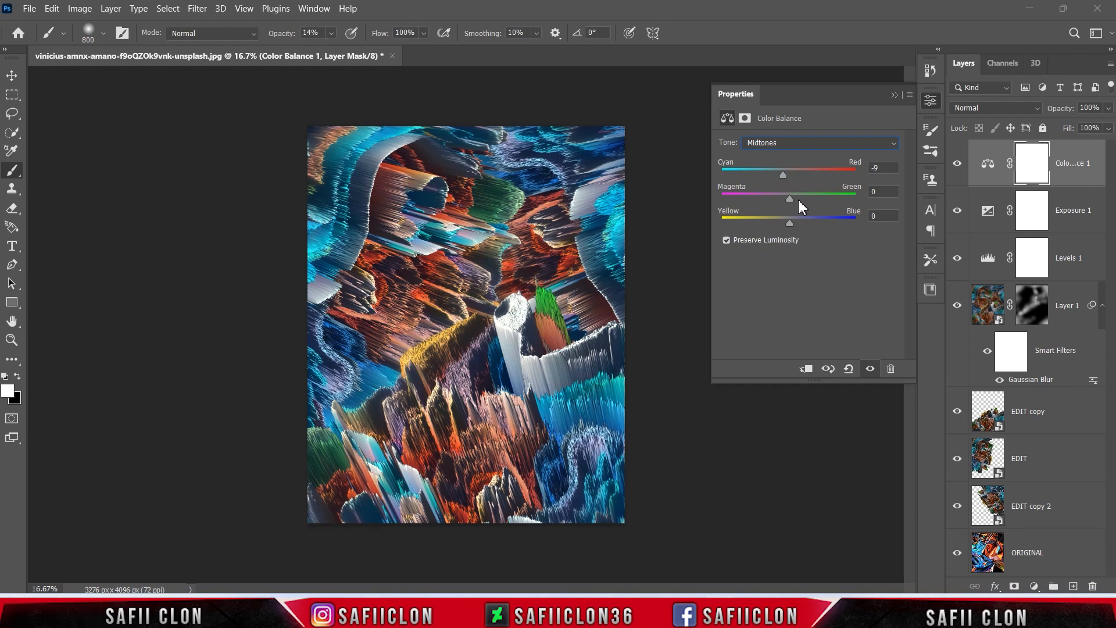
drag(789, 199, 785, 193)
drag(792, 222, 798, 224)
click(802, 150)
click(801, 150)
click(894, 95)
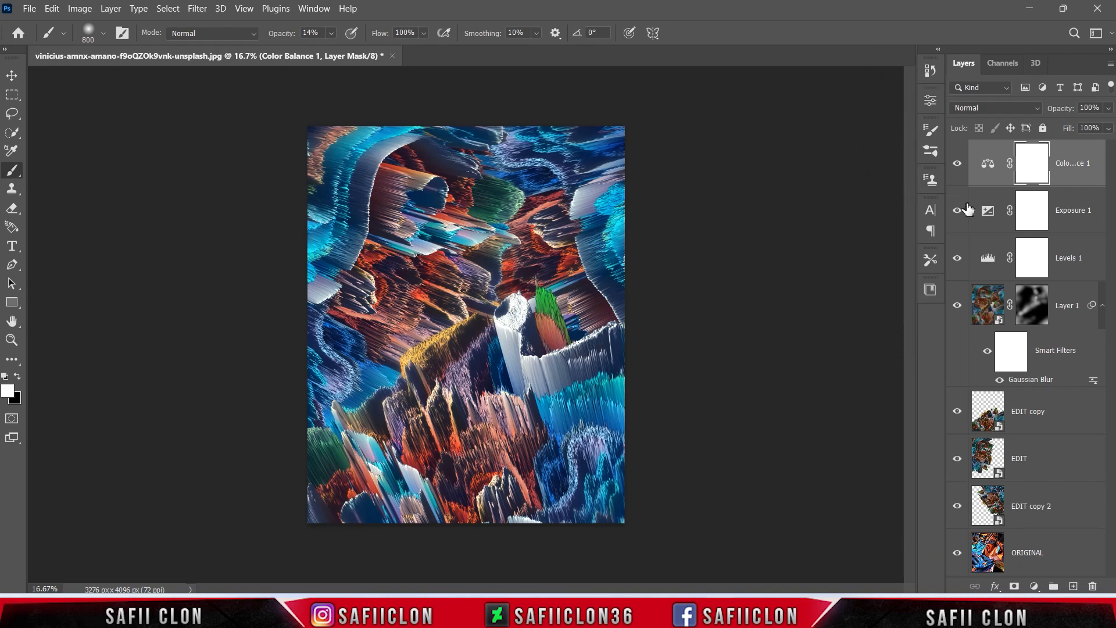
Step: Add a Color Lookup adjustment above the Color Balance layer using the LateSunset.3DL LUT
click(1036, 587)
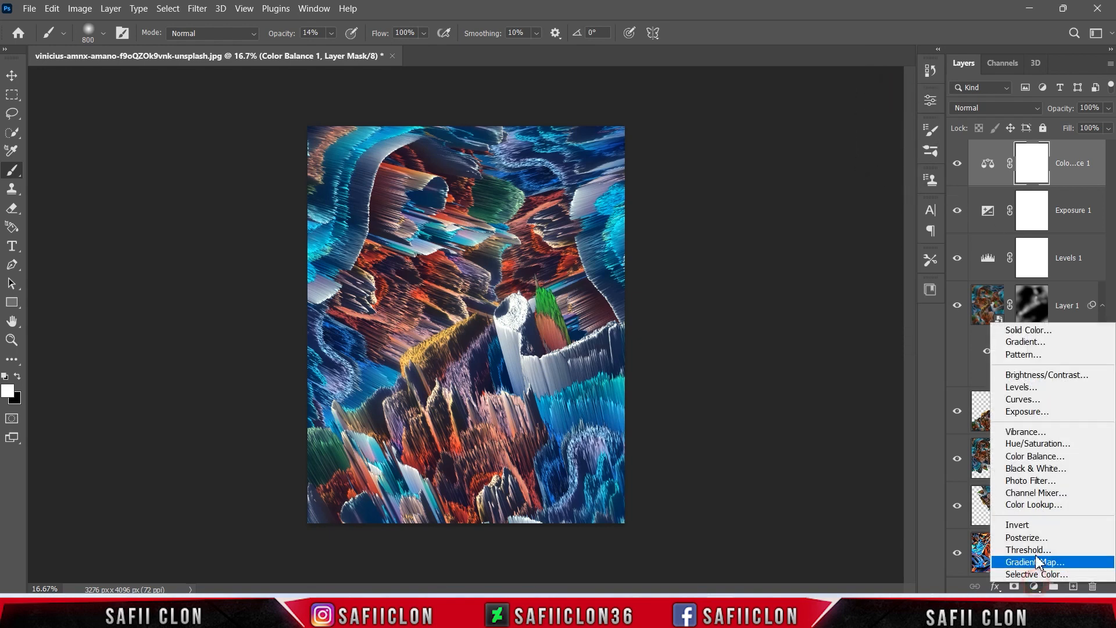
click(1034, 501)
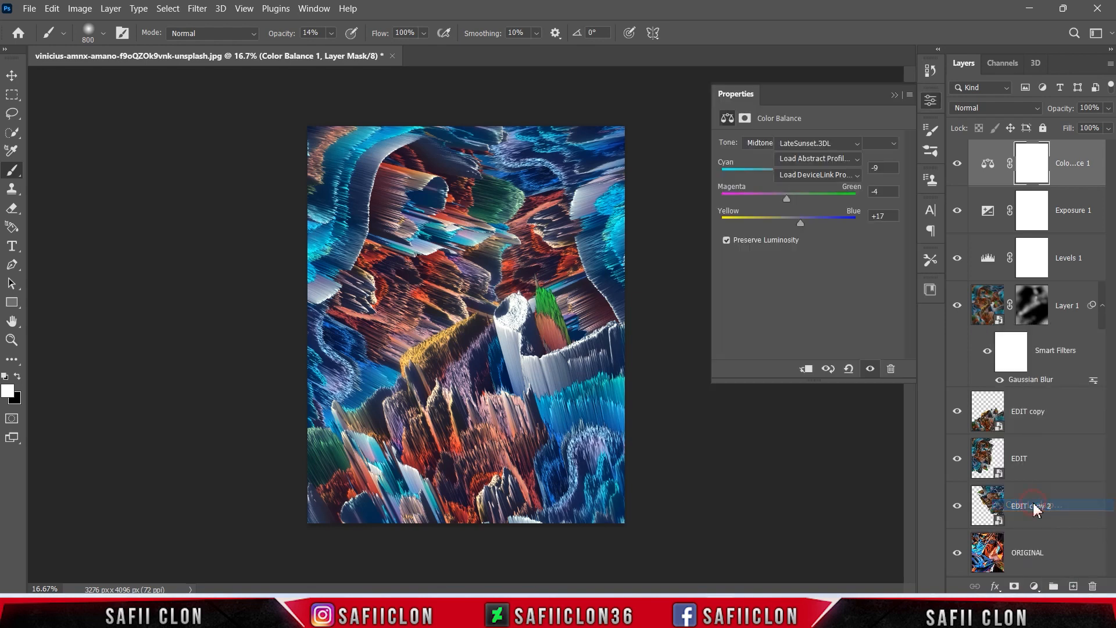
click(825, 143)
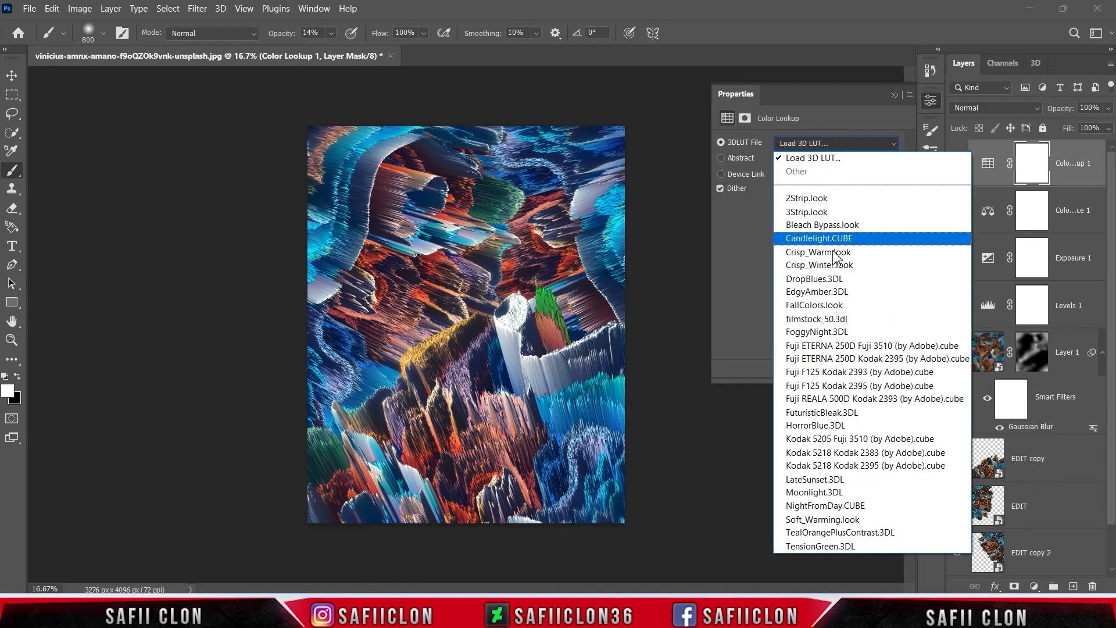
click(815, 479)
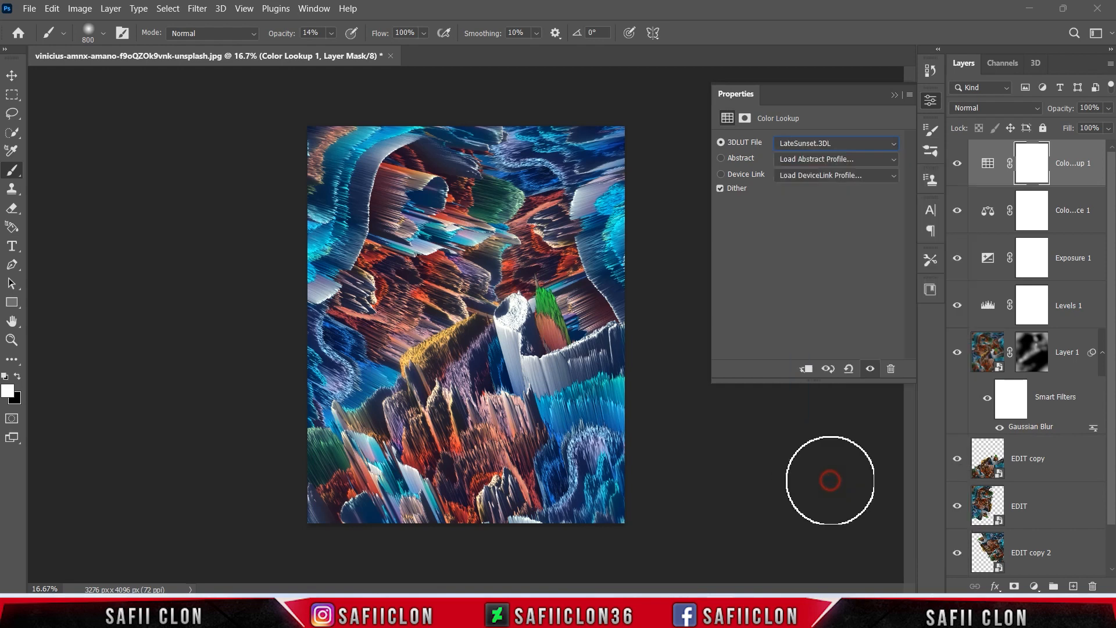
click(894, 95)
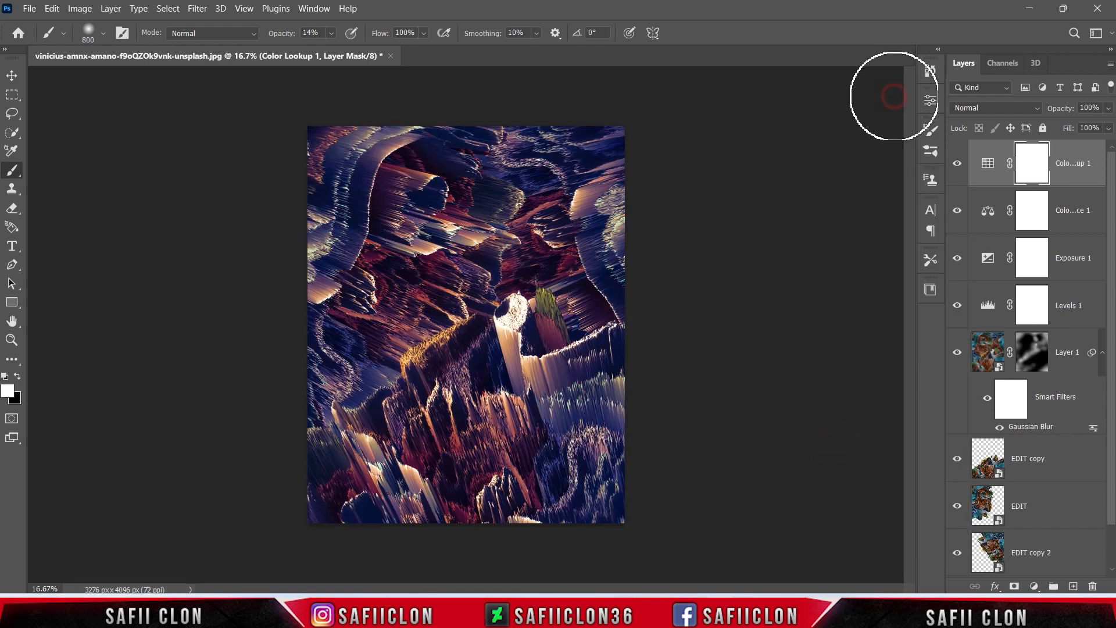
Step: Change the Color Lookup layer's blend mode to Linear Dodge (Add) and compare the image with and without it
click(1021, 108)
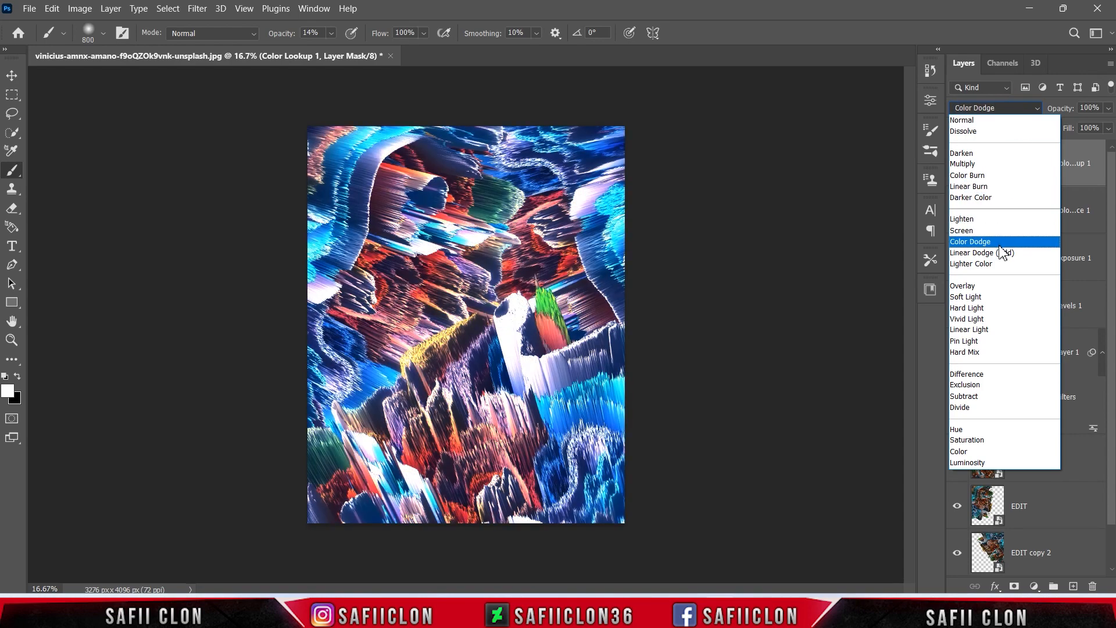
click(988, 255)
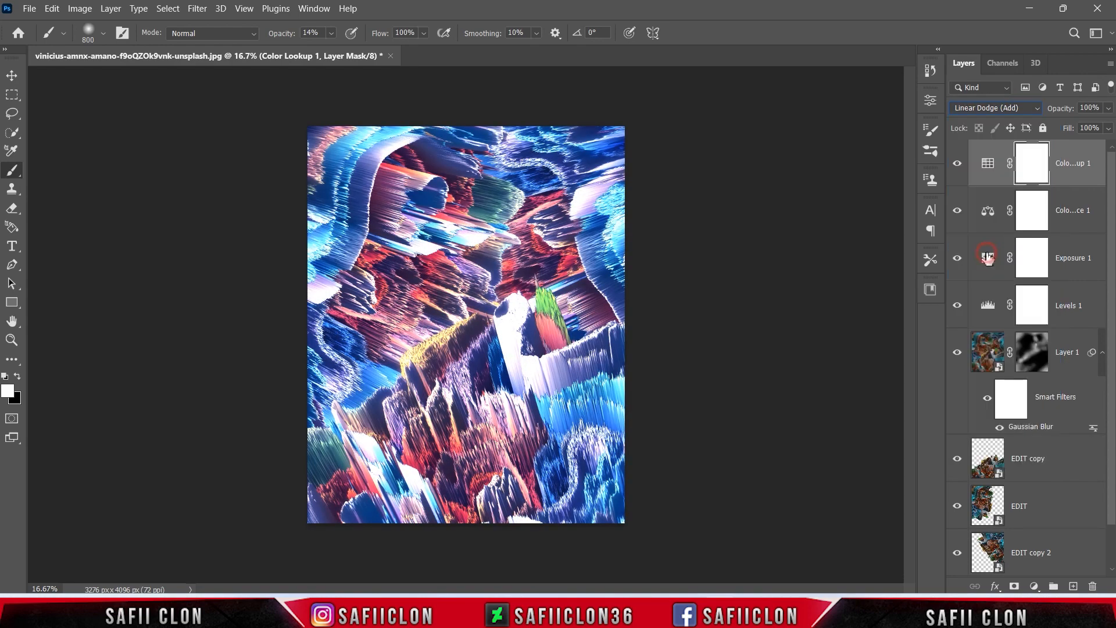
click(957, 165)
click(956, 165)
Step: Split the Color Lookup layer's Blend If highlights to 43/209 for the current layer and from about 134 for the underlying layer, then compare the effect
right_click(1077, 161)
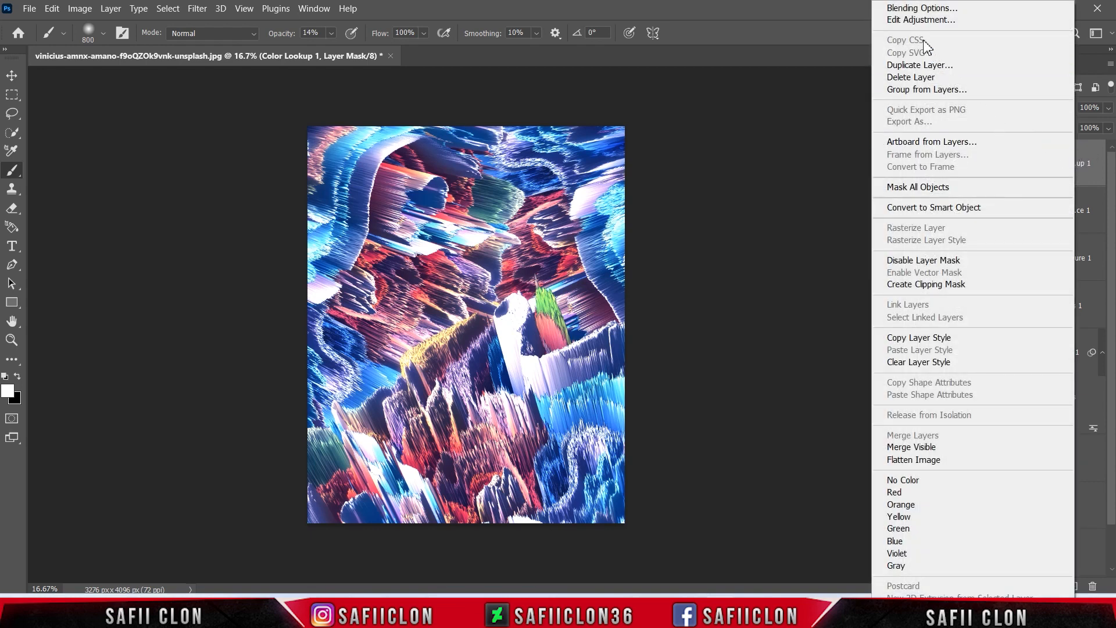
click(915, 8)
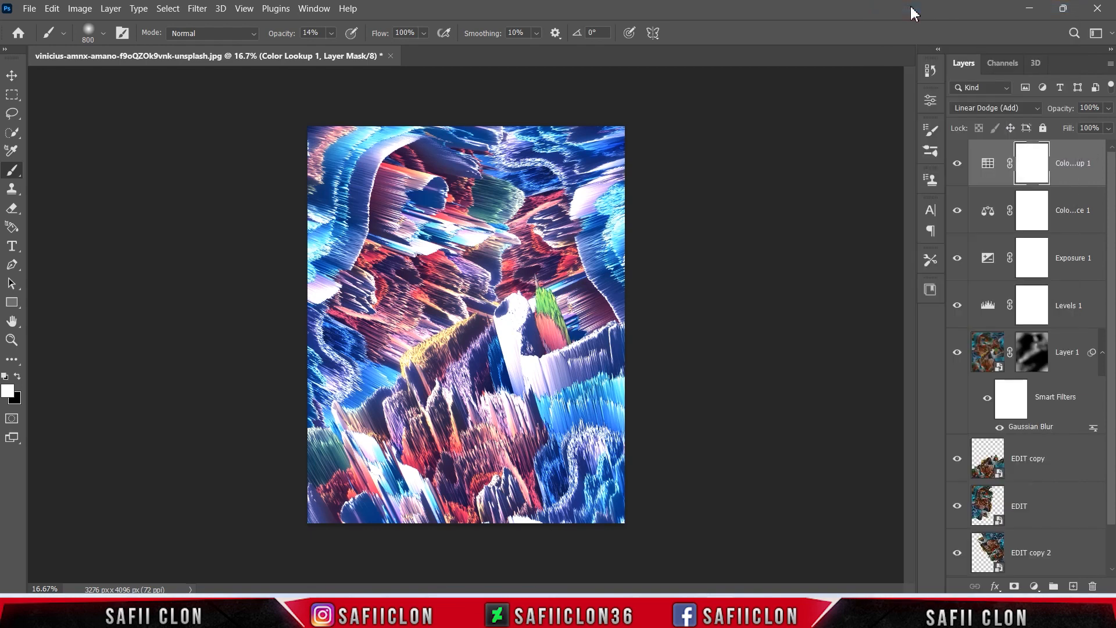
drag(599, 116, 792, 140)
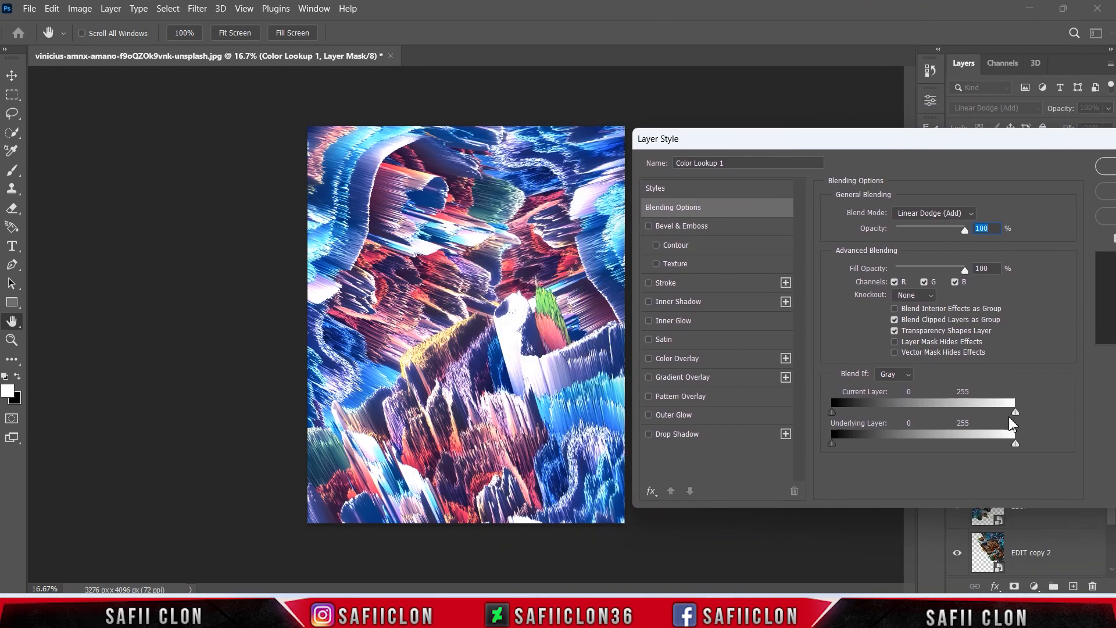
drag(1015, 413, 862, 414)
drag(1018, 412, 933, 453)
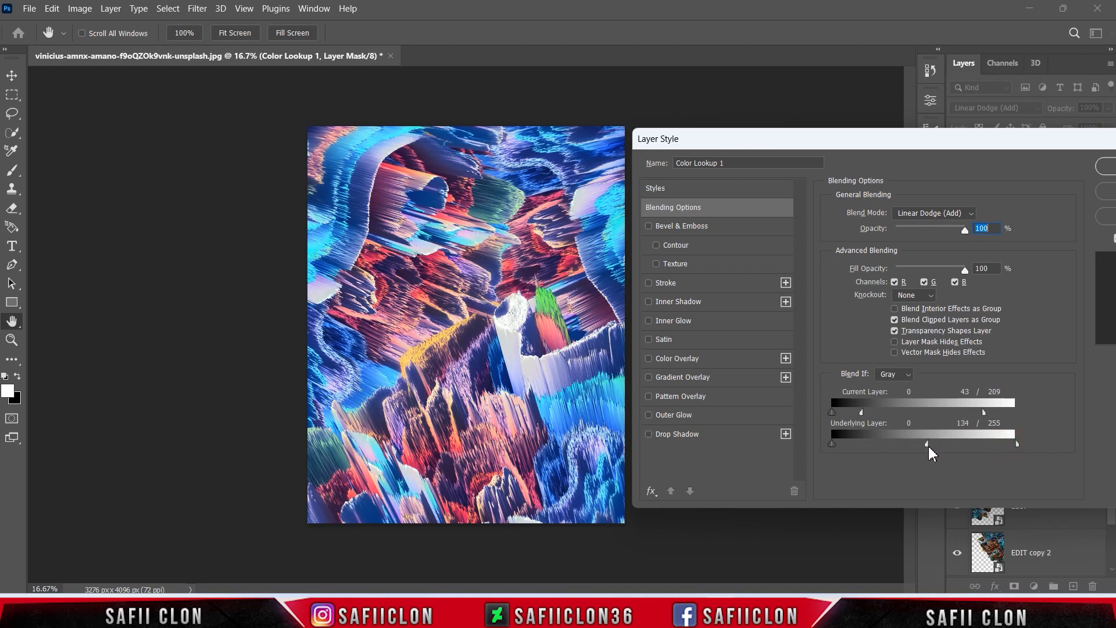
drag(1018, 447, 996, 447)
drag(1039, 153, 731, 164)
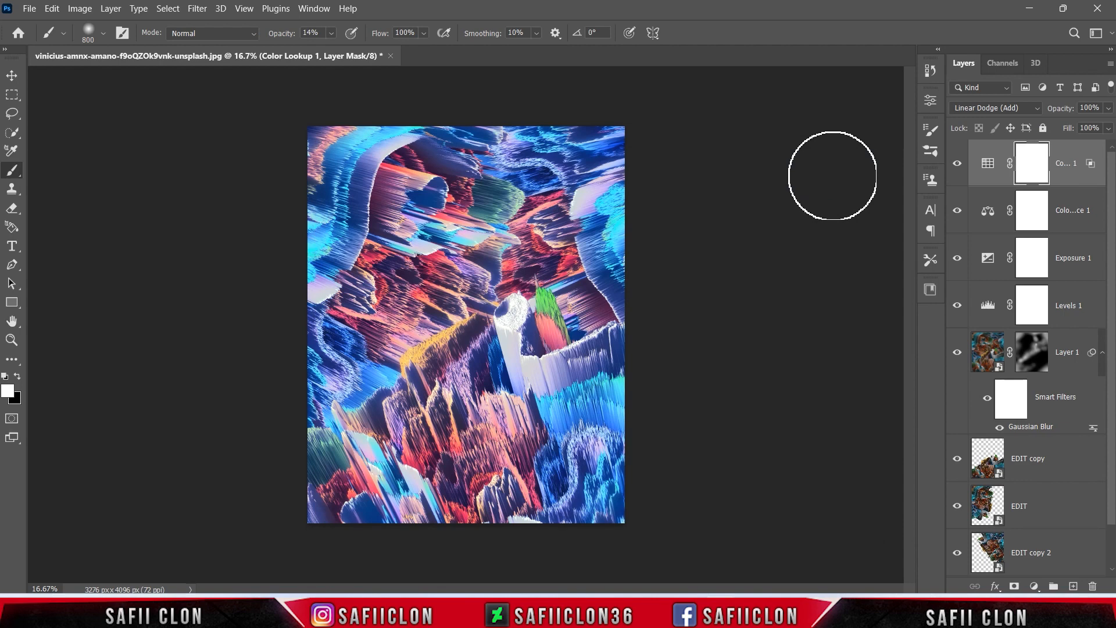
click(957, 165)
click(957, 166)
click(957, 166)
click(957, 166)
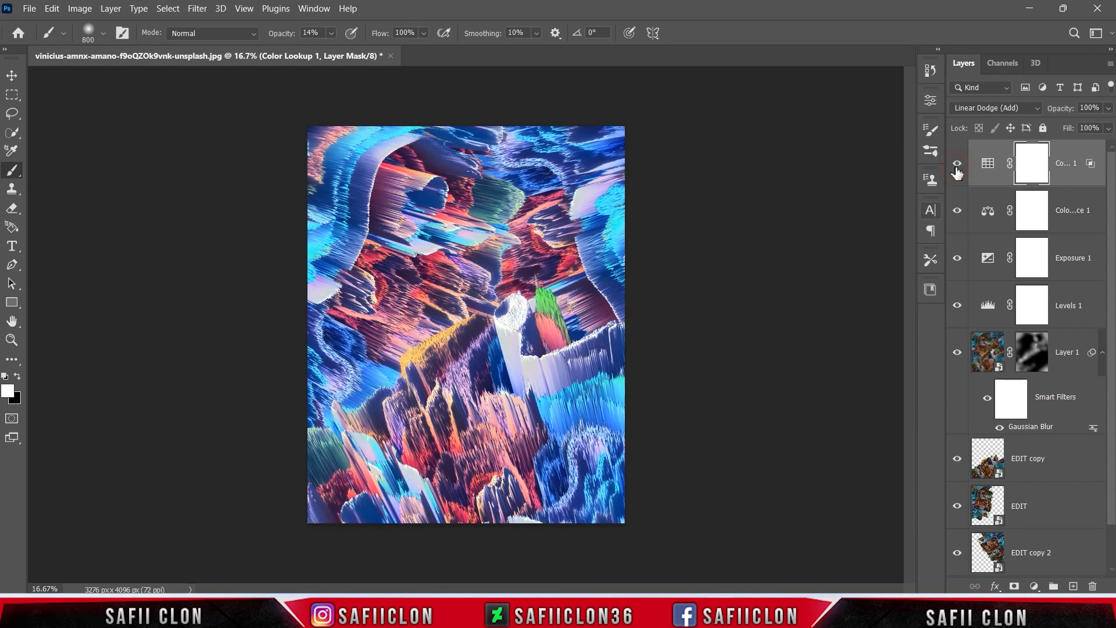
Step: Add a Curves adjustment, lift the RGB curve's midpoint slightly and raise its upper point to input 187, output 209
click(1037, 589)
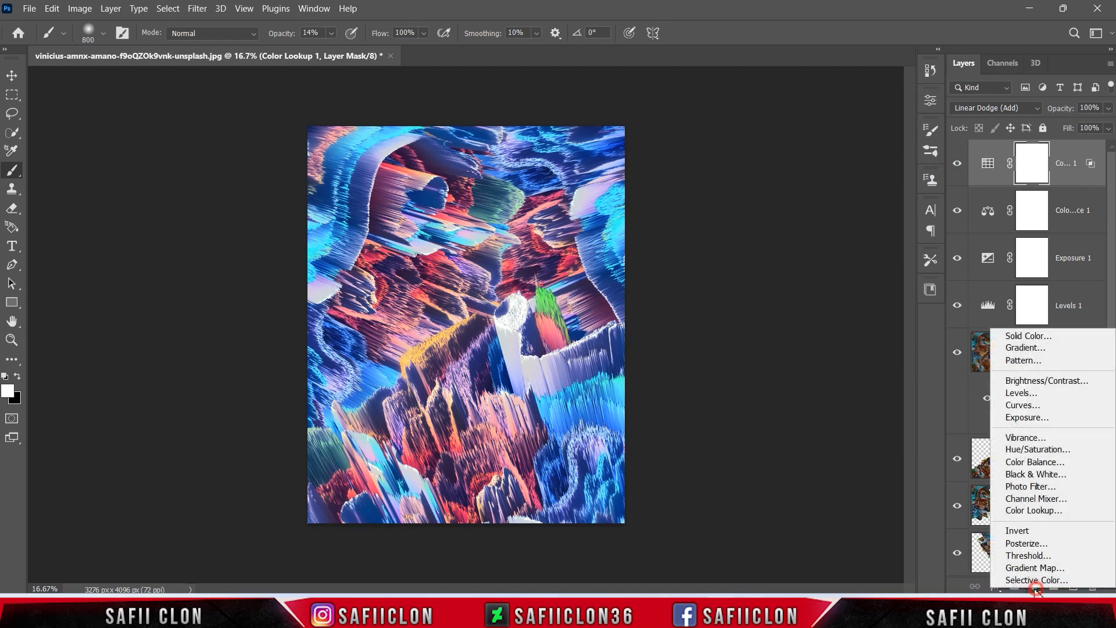
click(945, 406)
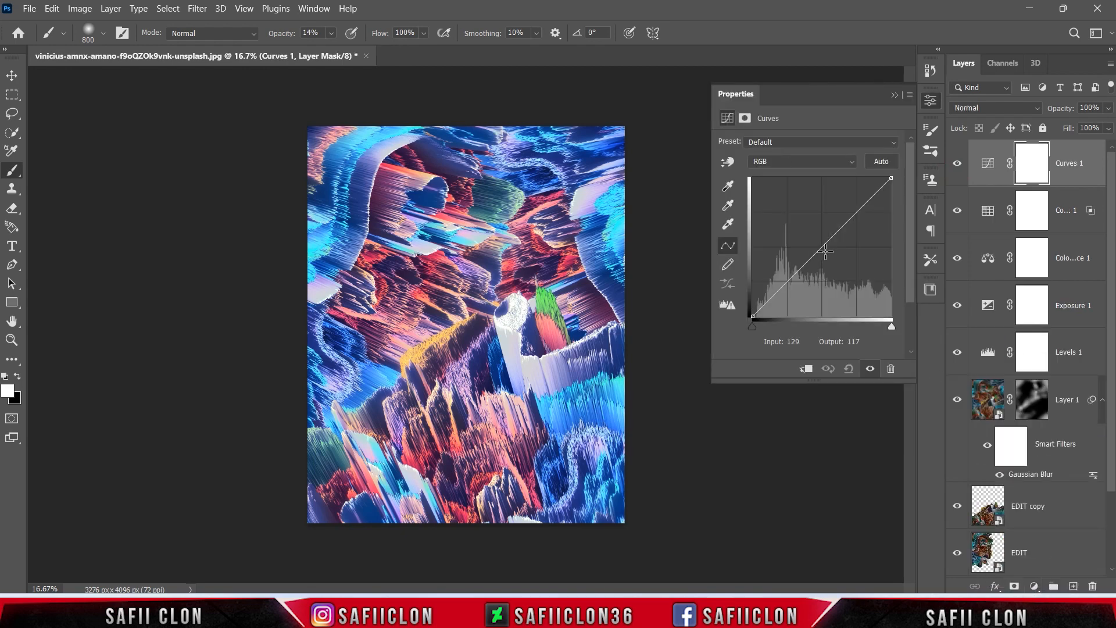
drag(709, 275, 697, 275)
drag(698, 383, 675, 430)
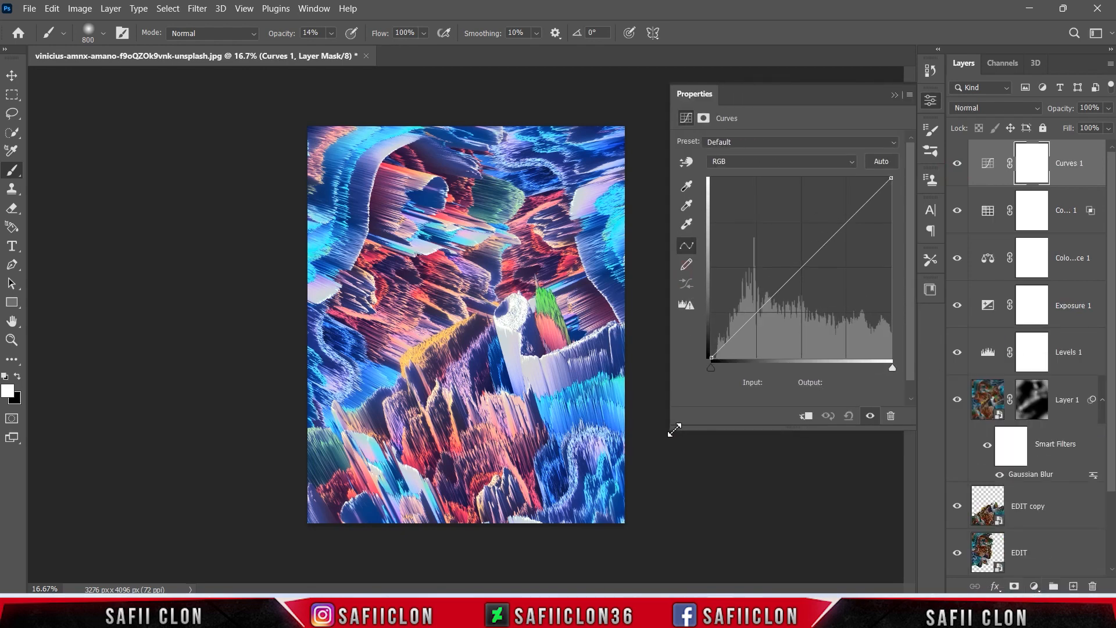
drag(802, 268, 802, 264)
mouse_move(756, 313)
mouse_down()
mouse_move(755, 295)
mouse_move(762, 317)
mouse_up()
key(Delete)
mouse_move(845, 224)
mouse_down()
mouse_move(844, 192)
mouse_move(843, 211)
mouse_up()
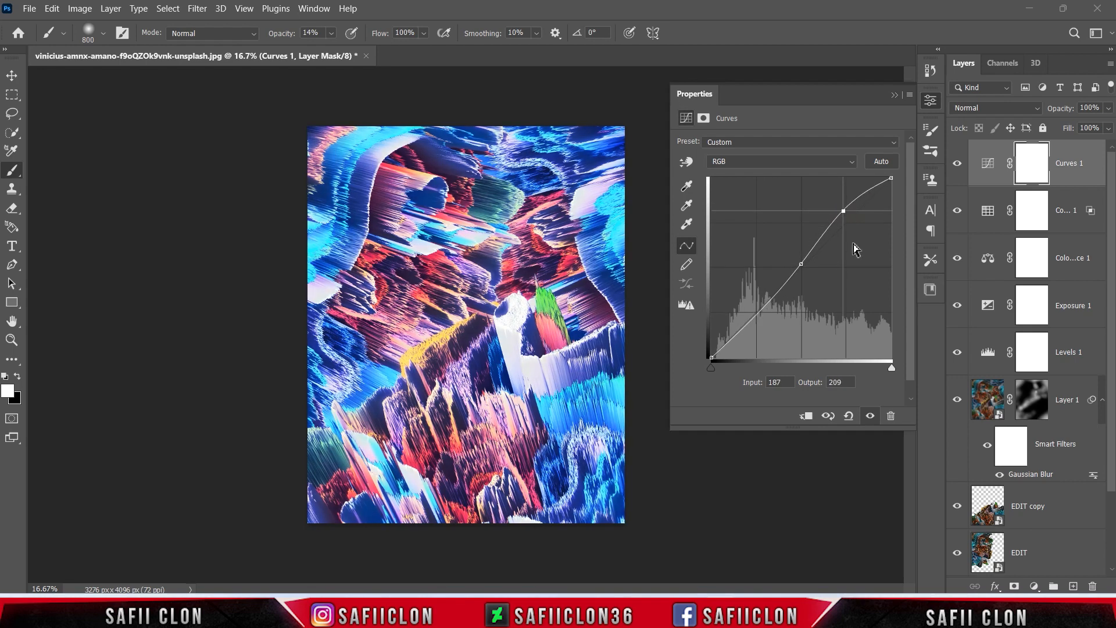
Step: Anchor two points in the curve's shadows, and set the black point input to 9 and the white point input to 243
click(758, 309)
drag(734, 338, 720, 364)
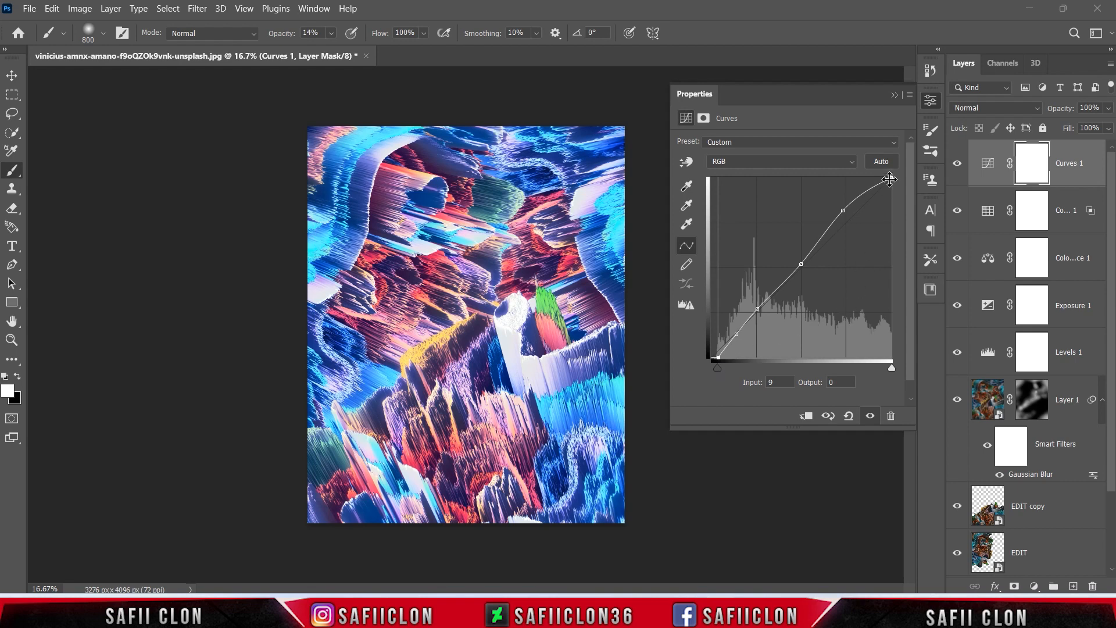
mouse_move(891, 179)
mouse_down()
mouse_move(873, 174)
mouse_move(886, 168)
mouse_up()
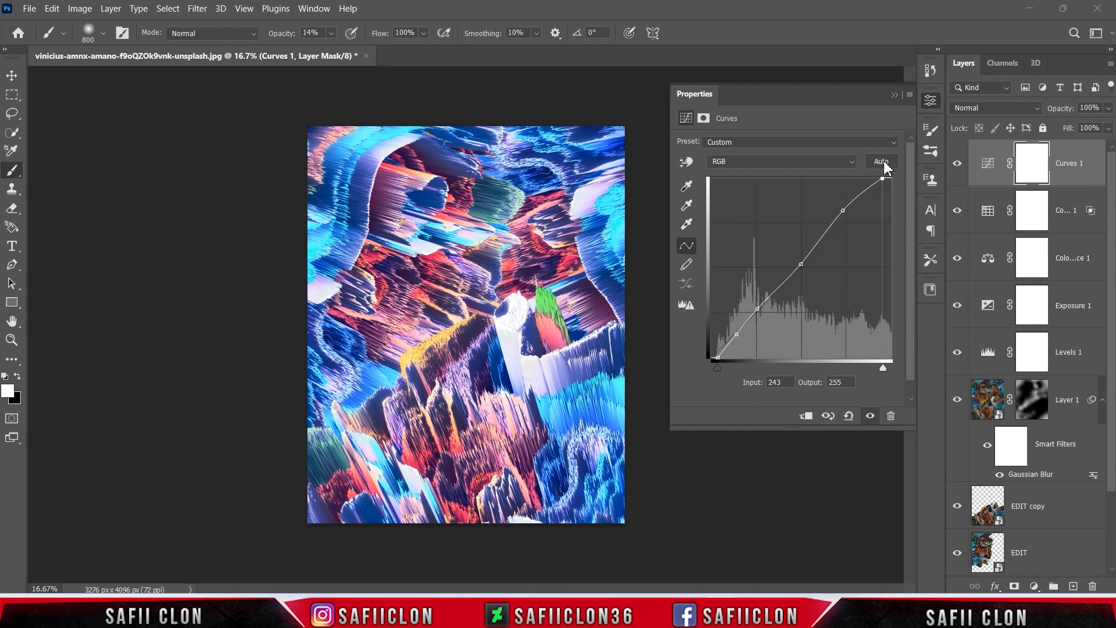
click(894, 96)
Step: Compare the image with and without the Curves, Color Lookup and Color Balance layers in turn
click(957, 164)
click(957, 164)
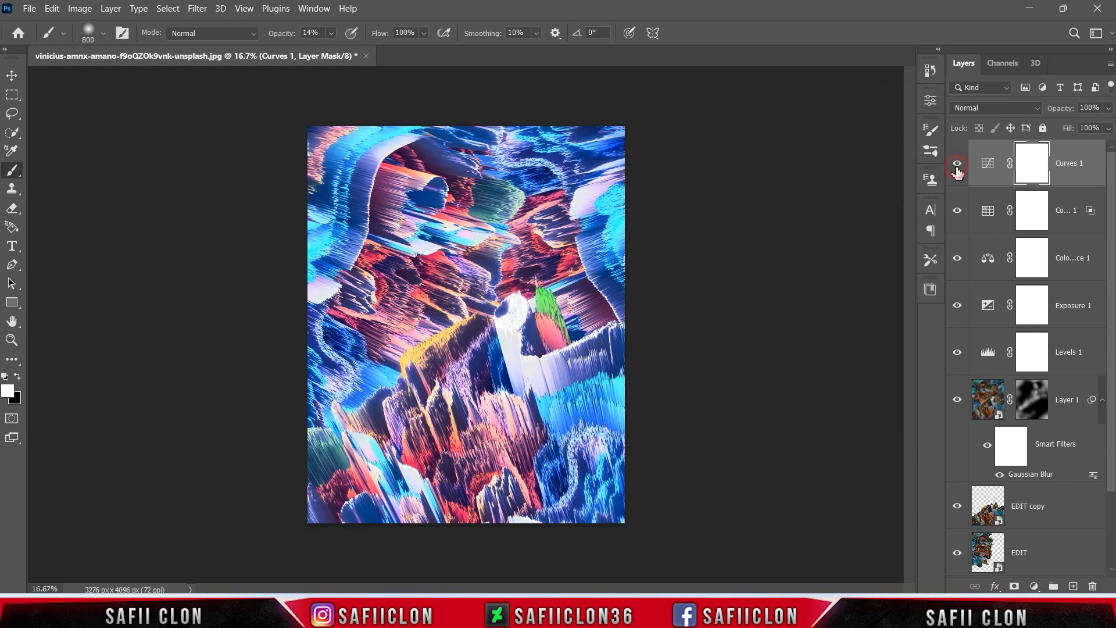
click(958, 165)
click(957, 165)
click(960, 211)
click(960, 212)
click(960, 212)
click(960, 211)
click(960, 260)
click(961, 260)
click(960, 260)
click(960, 259)
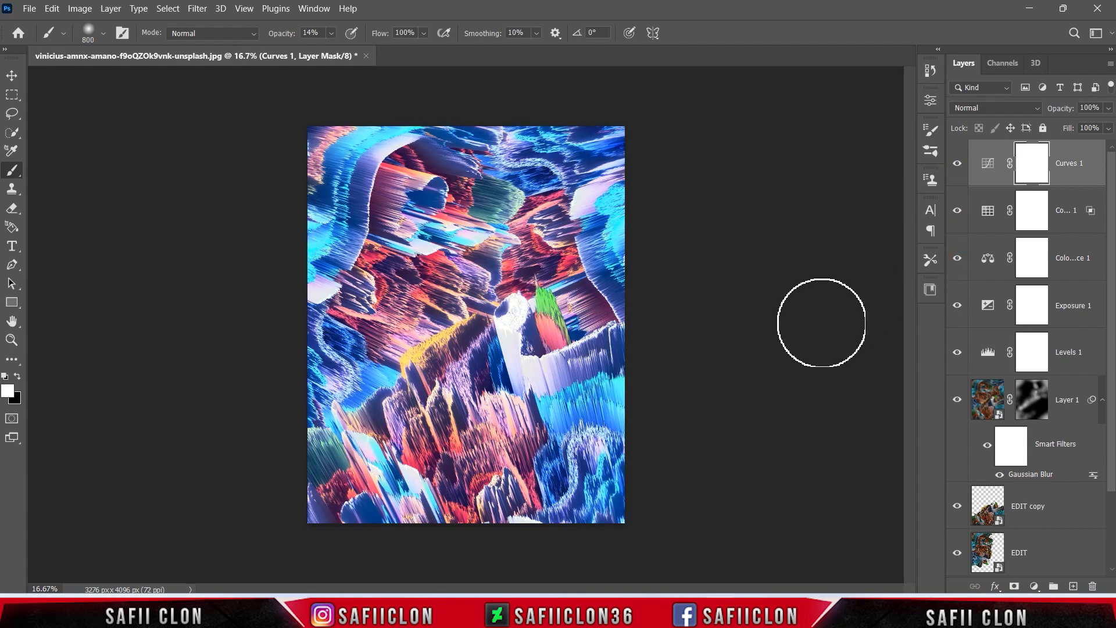
Step: Examine the graded artwork's details up close and its overall composition at full view
key(ctrl+plus)
key(ctrl+plus)
key(ctrl+plus)
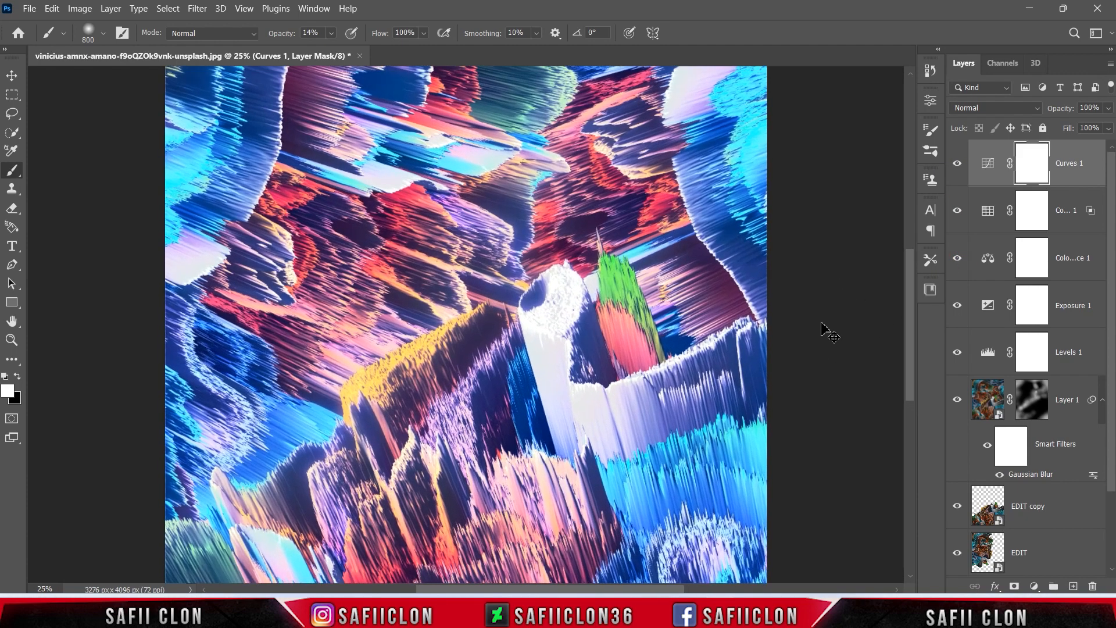
key(ctrl+minus)
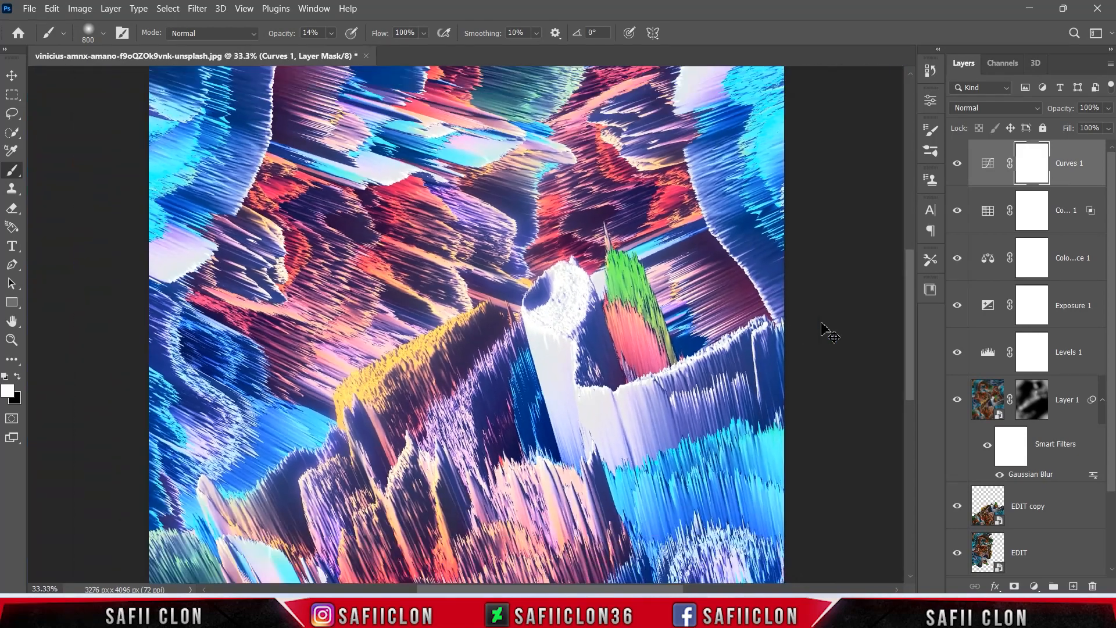
key(ctrl+minus)
key(ctrl+minus)
key(ctrl+minus)
key(ctrl+plus)
key(ctrl+plus)
key(ctrl+plus)
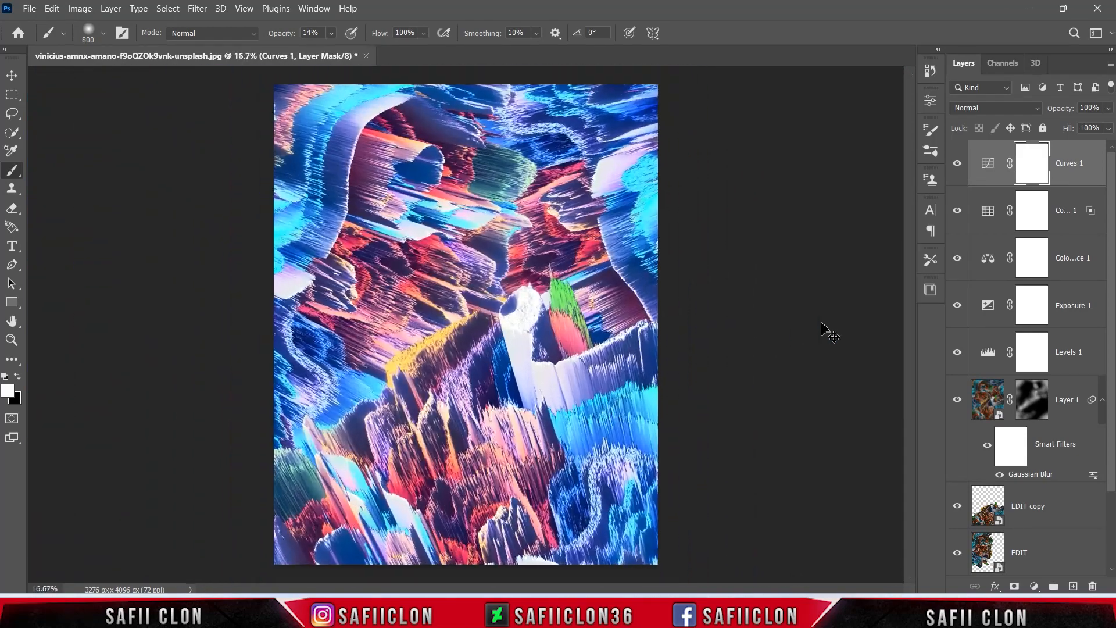
key(ctrl+minus)
key(ctrl+minus)
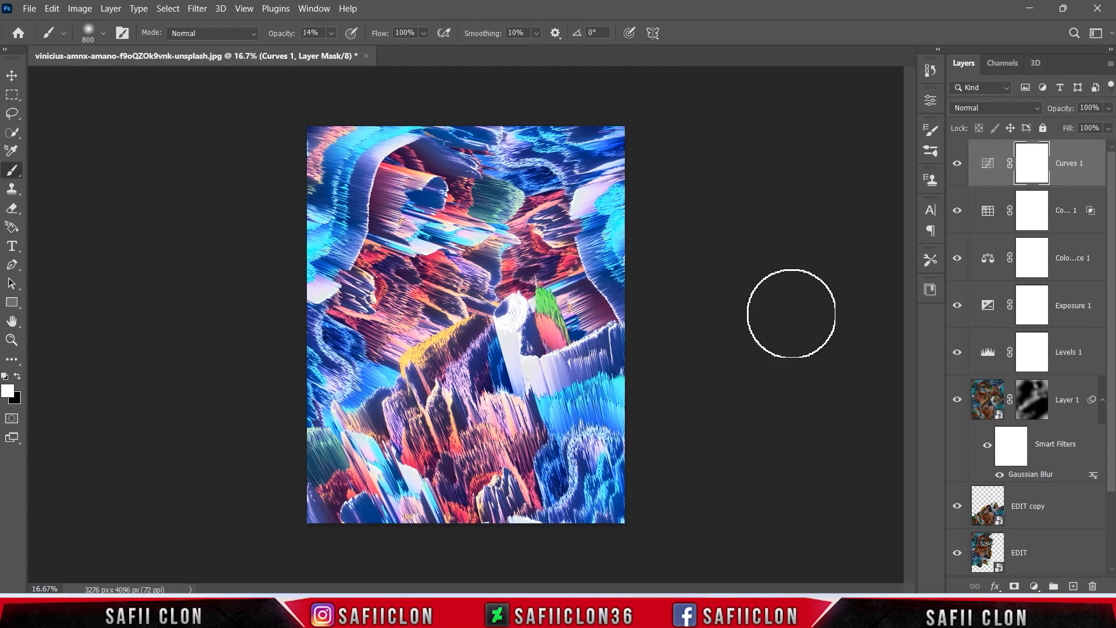